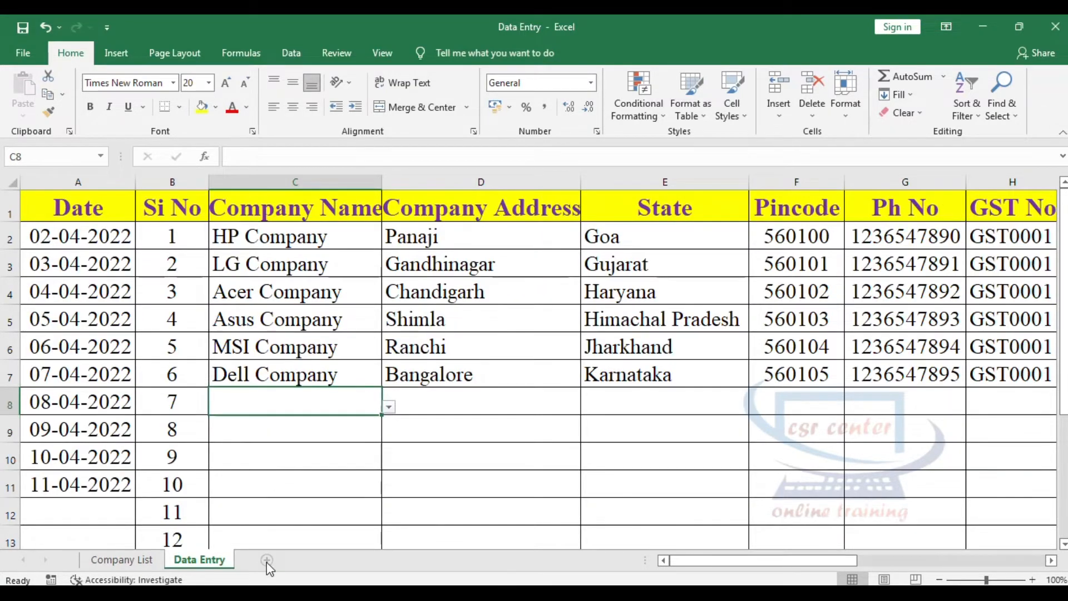
# Step: Add a new worksheet and copy the header row of the Data Entry sheet into it, starting at cell A1
pyautogui.click(269, 563)
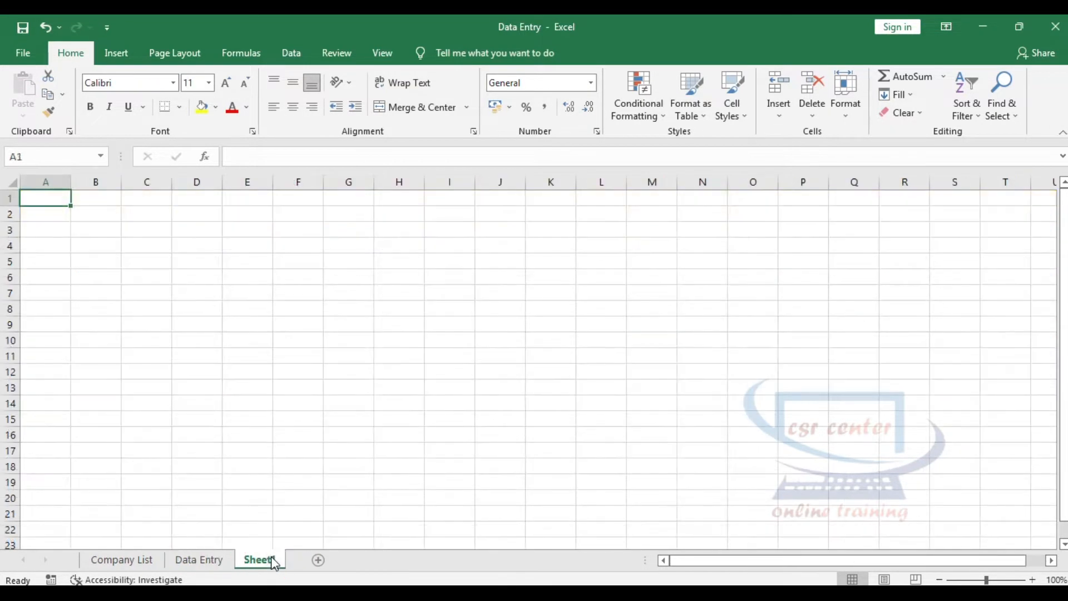
pyautogui.click(199, 560)
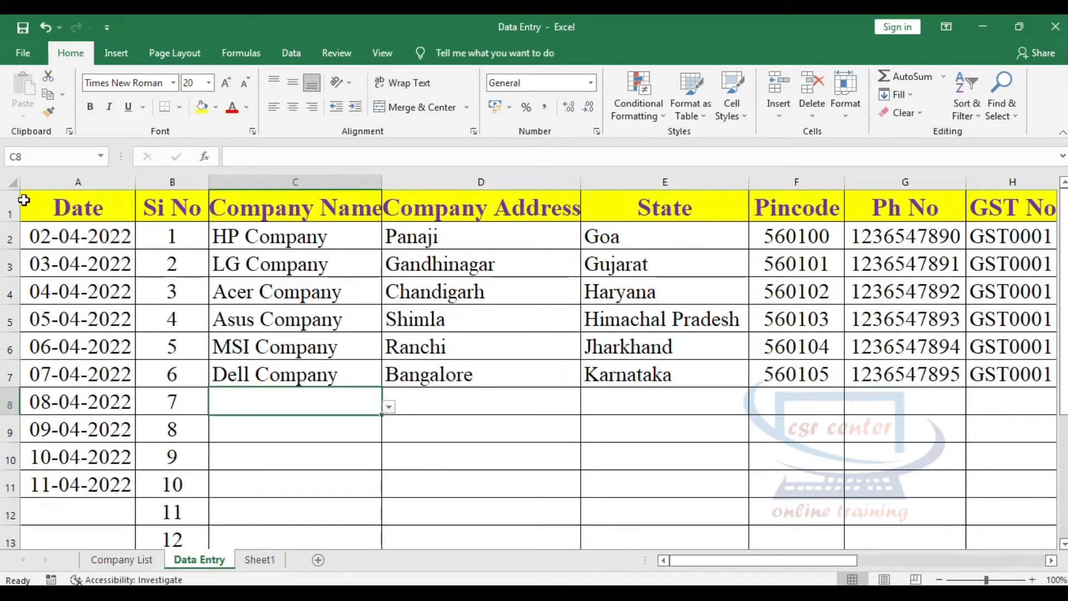
pyautogui.click(12, 205)
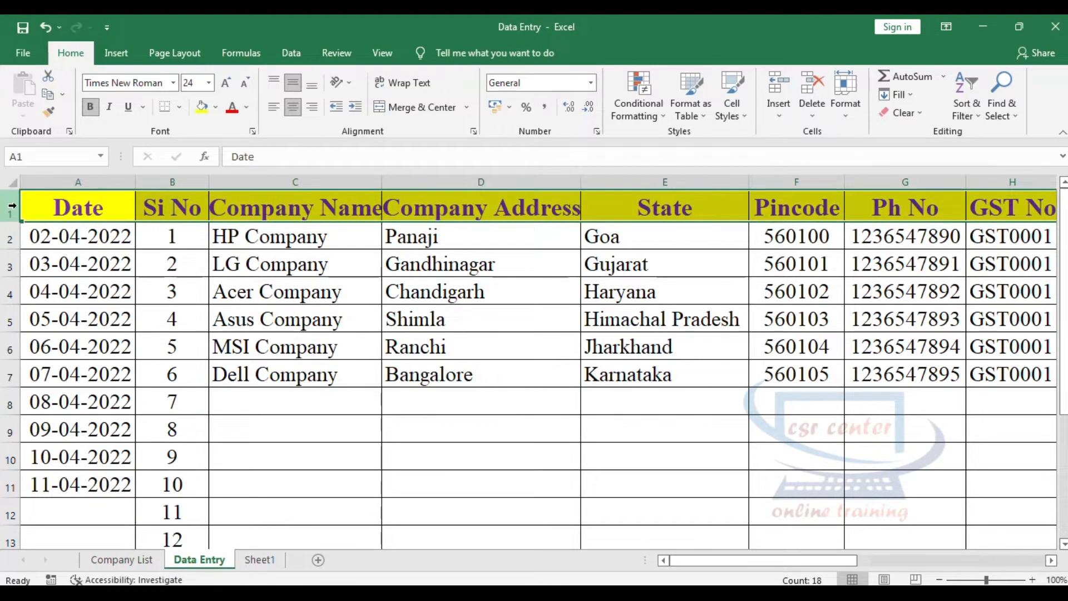
pyautogui.hotkey('ctrl', 'c')
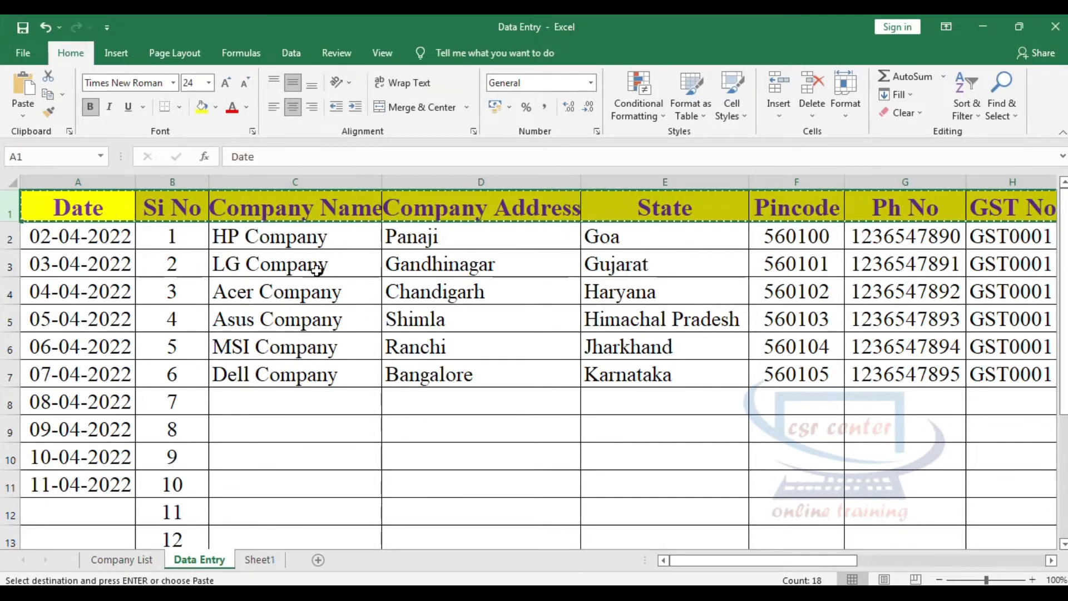
pyautogui.click(259, 559)
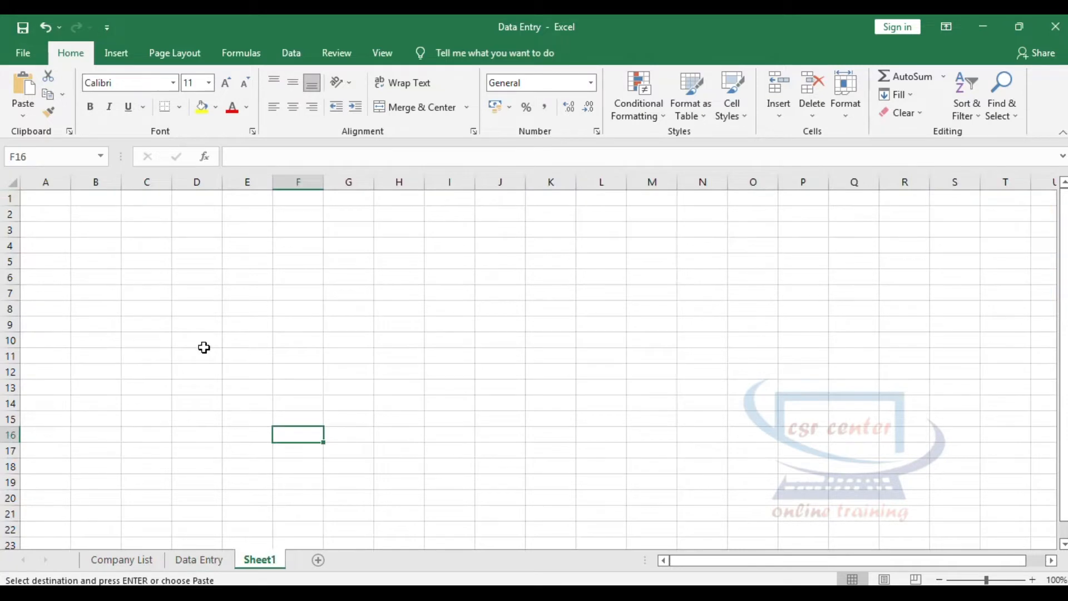
pyautogui.click(45, 198)
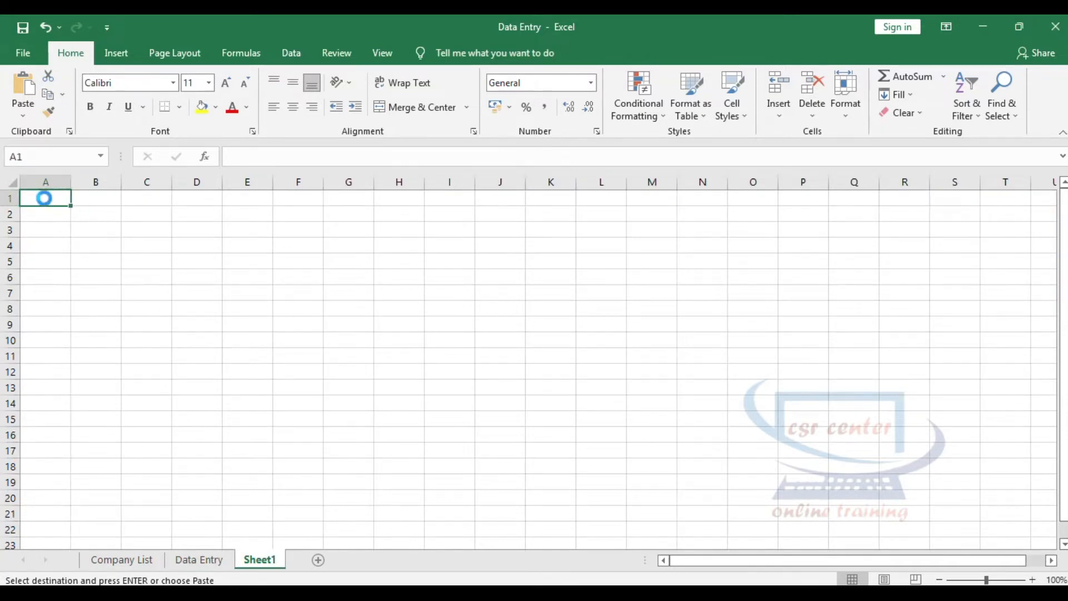
pyautogui.hotkey('ctrl', 'v')
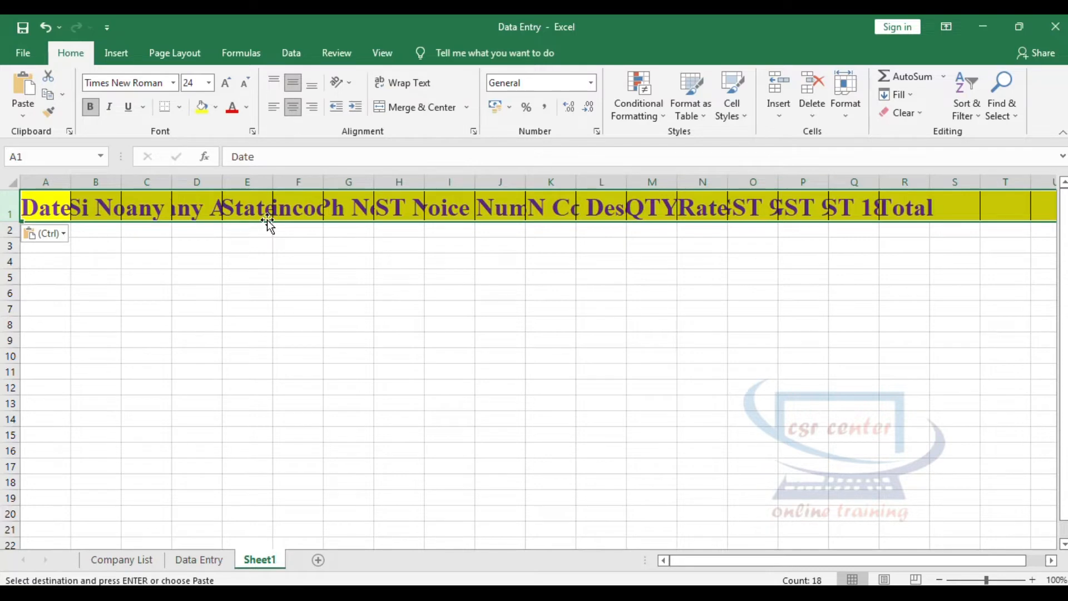
# Step: Auto-fit columns A to S on Sheet1 to the pasted headers and check the headings across to Total
pyautogui.moveTo(43, 182); pyautogui.dragTo(957, 184)
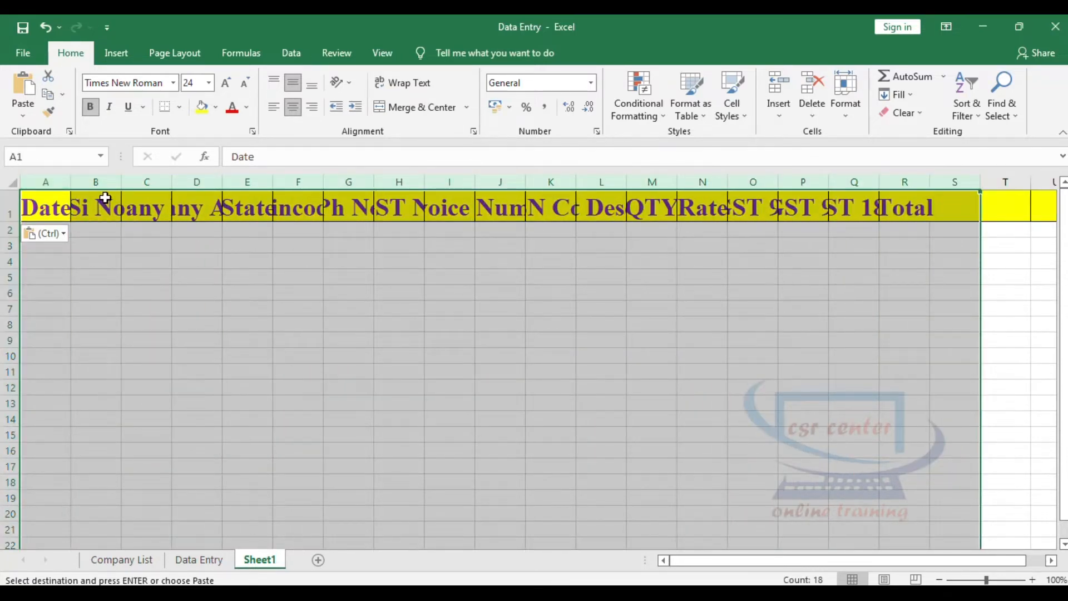
pyautogui.click(118, 179)
pyautogui.doubleClick(118, 179)
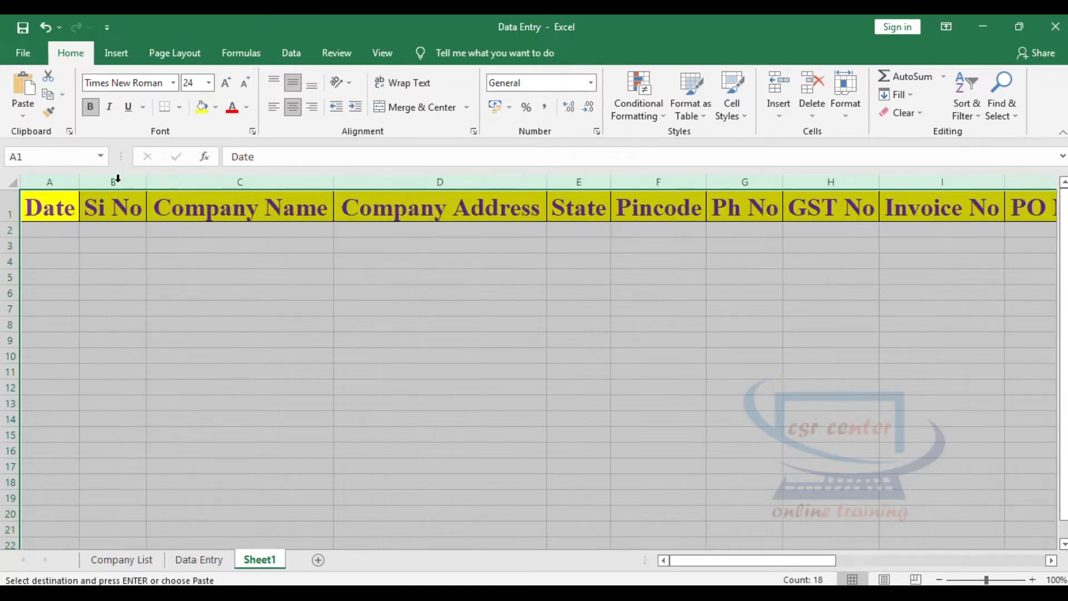
pyautogui.click(243, 340)
pyautogui.moveTo(726, 560); pyautogui.dragTo(946, 562)
pyautogui.click(875, 290)
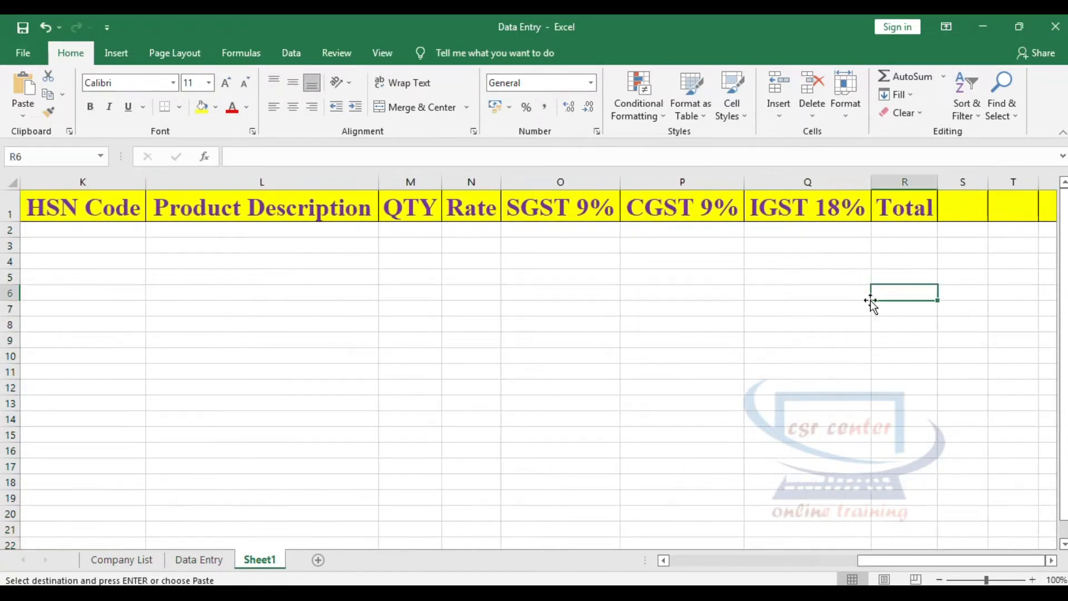
pyautogui.moveTo(862, 558); pyautogui.dragTo(692, 562)
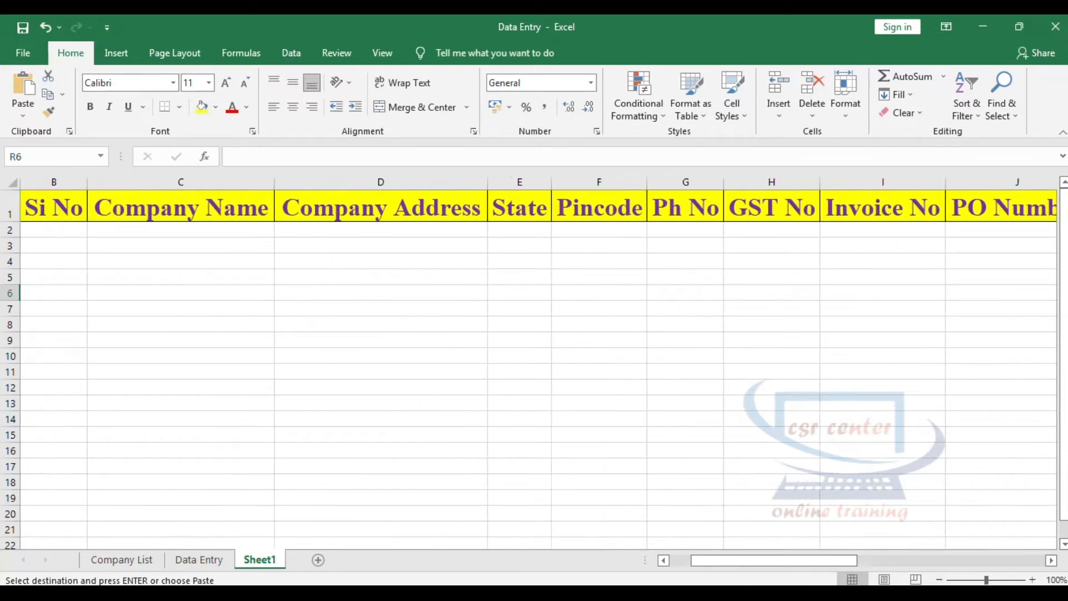
# Step: Enter the trial values 1, hjh and l;jl in row 2 under Si No, Company Name and Company Address
pyautogui.click(55, 209)
pyautogui.click(57, 233)
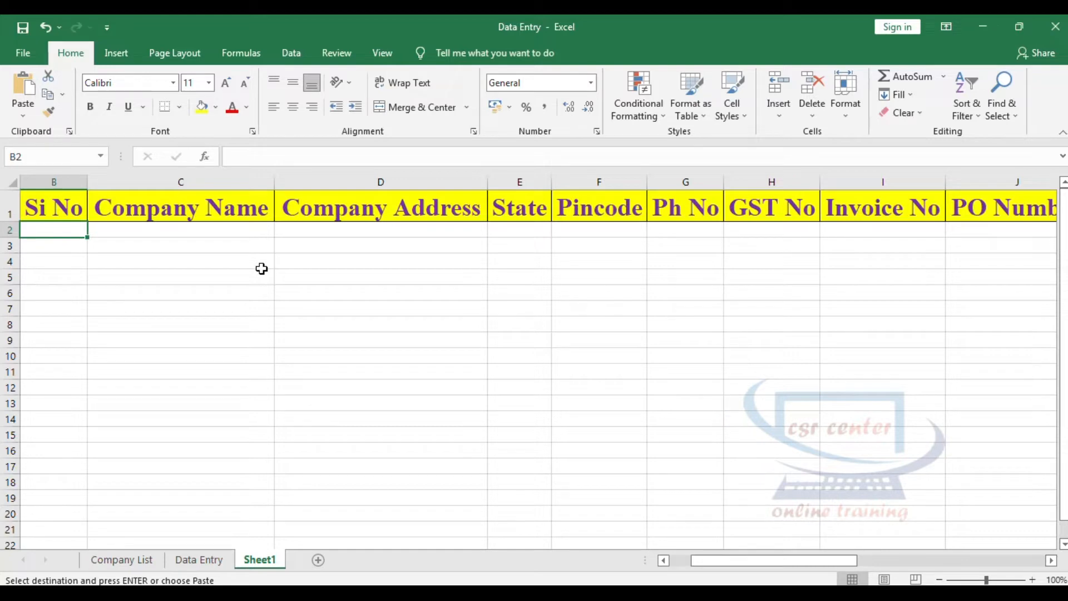
pyautogui.write('1')
pyautogui.press('Tab')
pyautogui.write('hjh')
pyautogui.press('Tab')
pyautogui.write('l;jl')
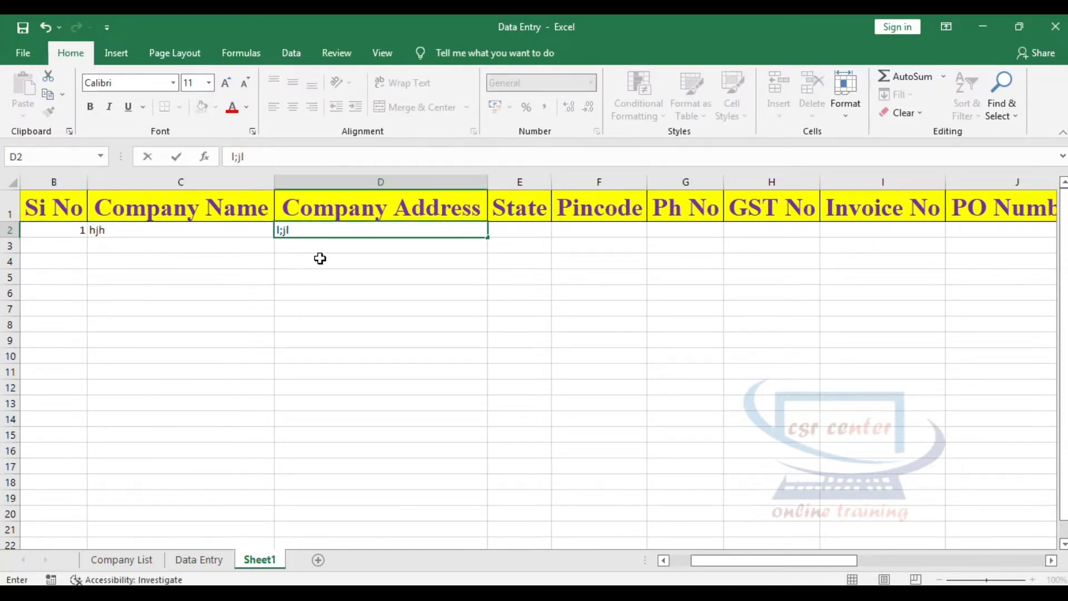
pyautogui.press('Down')
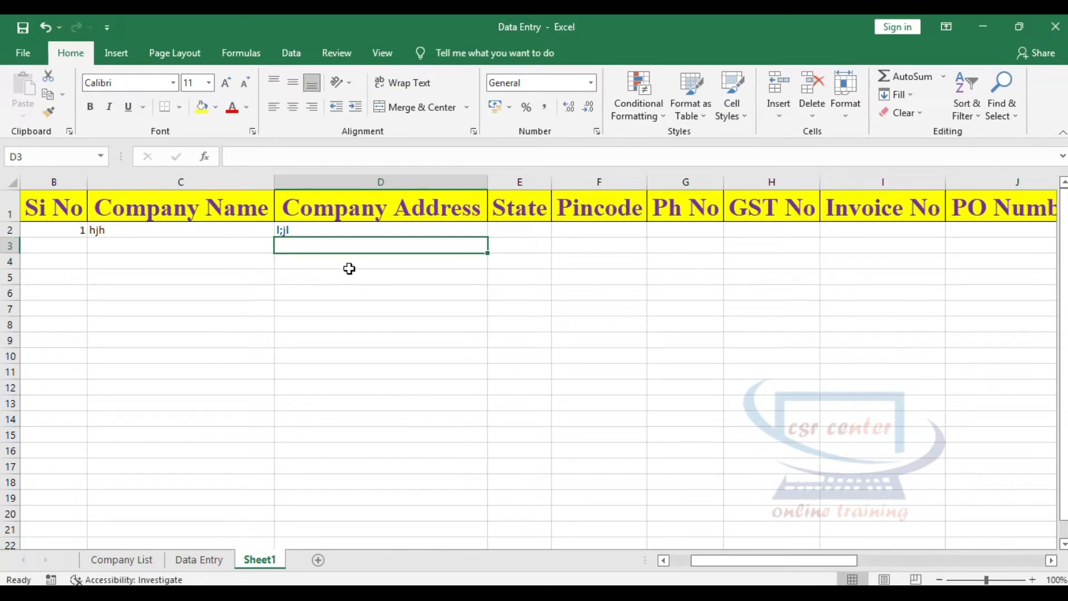
# Step: Clear the trial entries from cells B2 to D3
pyautogui.moveTo(59, 232); pyautogui.dragTo(939, 295)
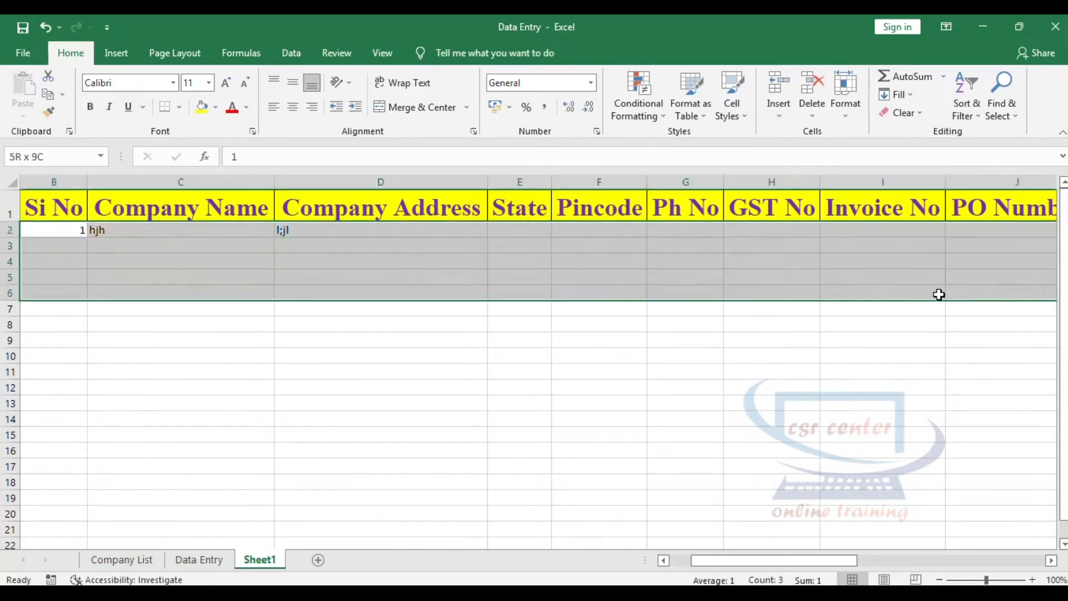
pyautogui.moveTo(54, 230); pyautogui.dragTo(334, 245)
pyautogui.press('Delete')
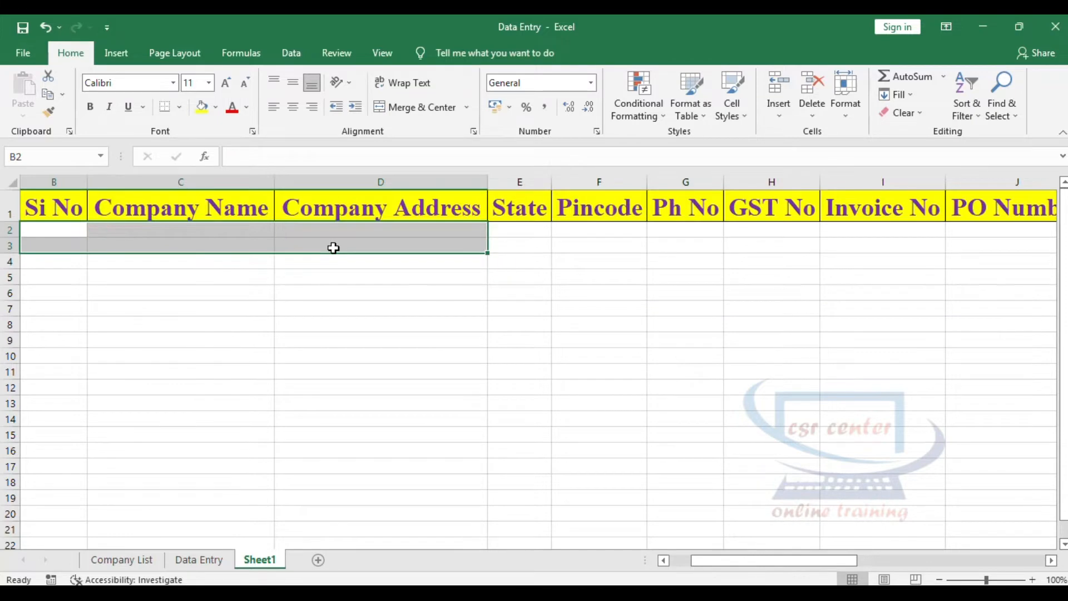
# Step: Open the Quick Access Toolbar customization in the program options and list All Commands as the command source
pyautogui.click(55, 209)
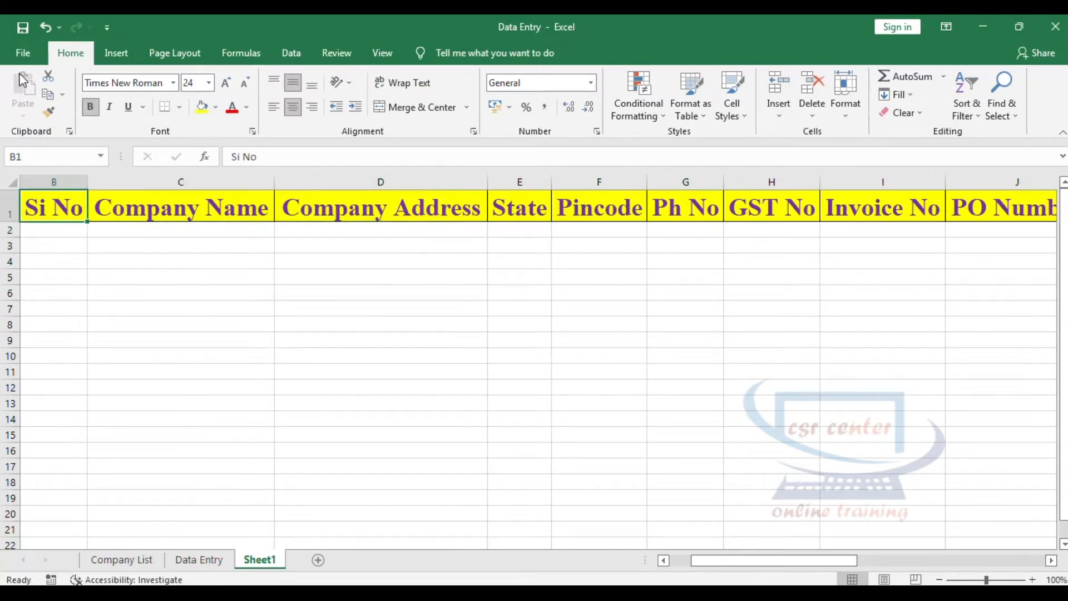
pyautogui.click(22, 53)
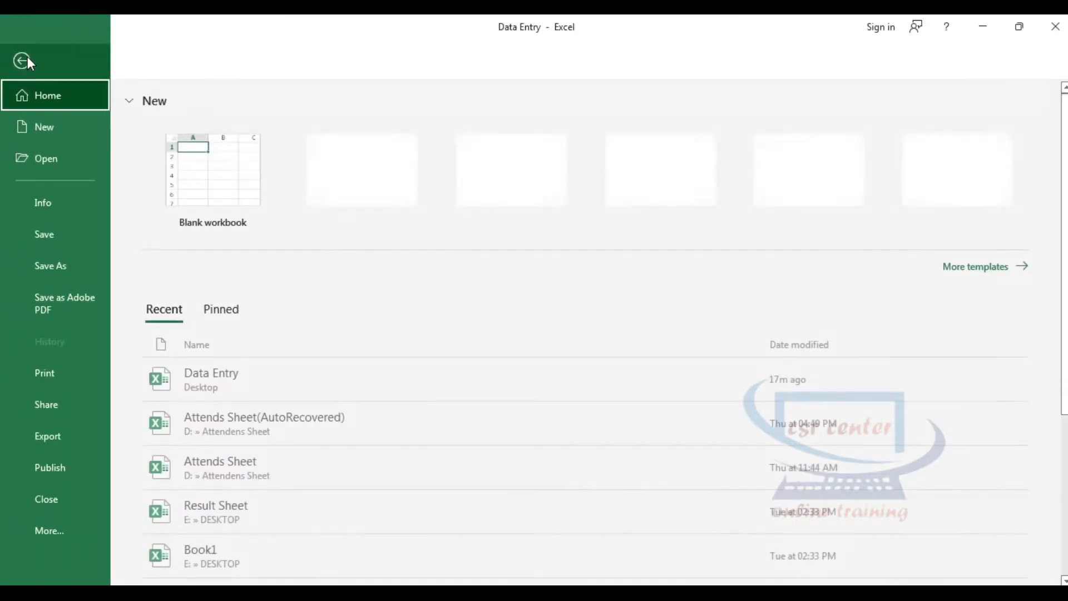
pyautogui.click(50, 529)
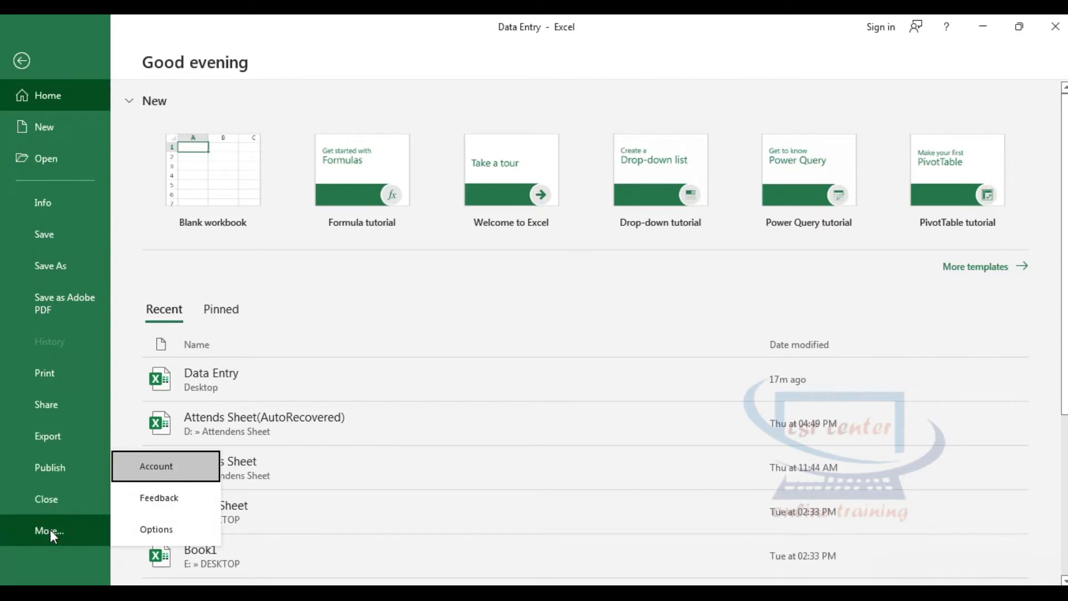
pyautogui.click(173, 528)
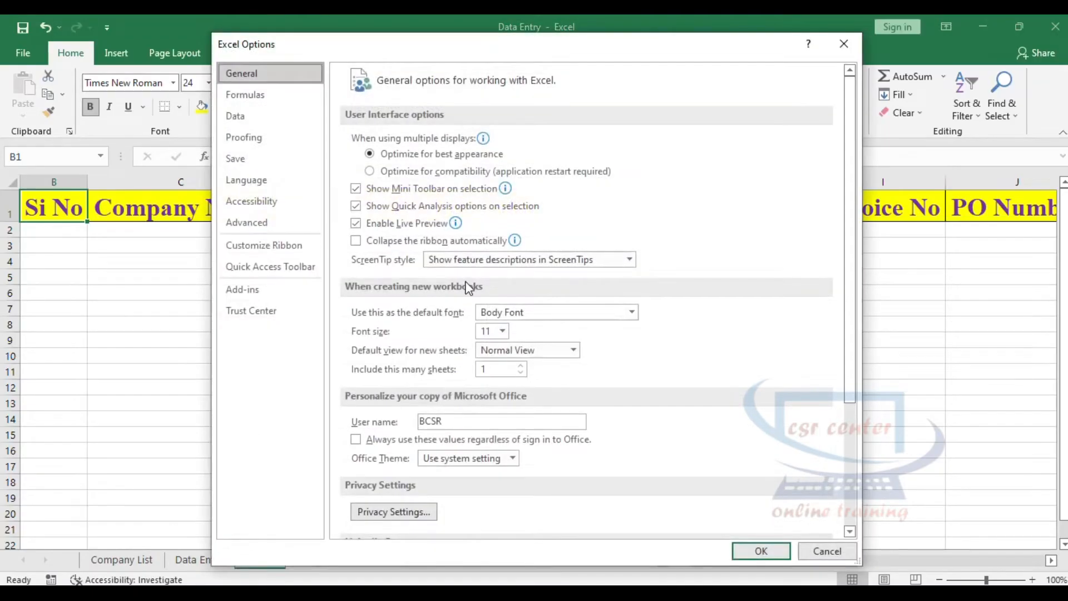
pyautogui.moveTo(552, 46); pyautogui.dragTo(410, 51)
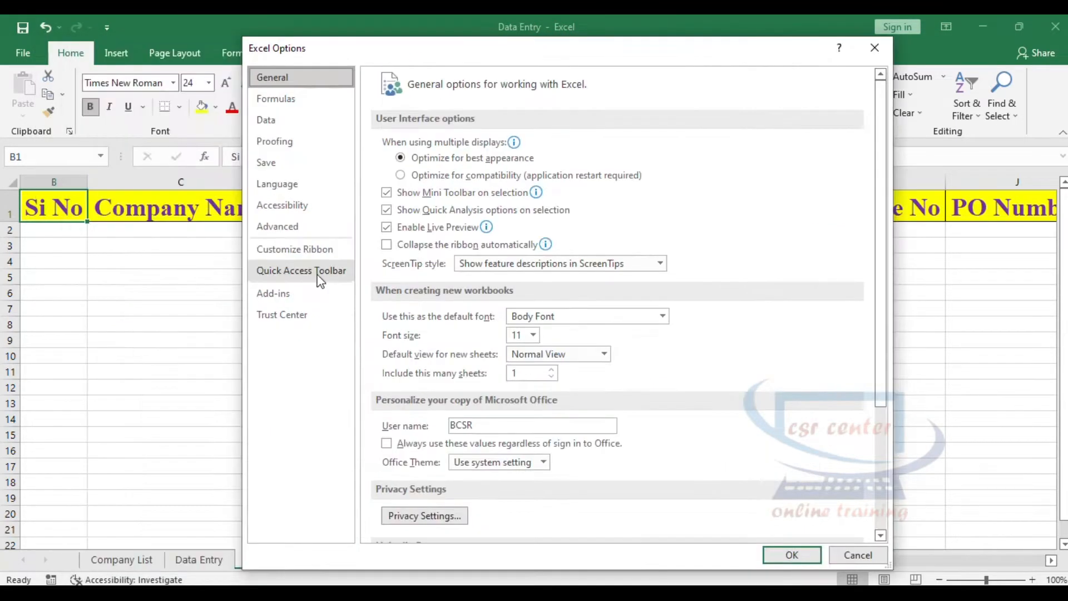
pyautogui.click(321, 278)
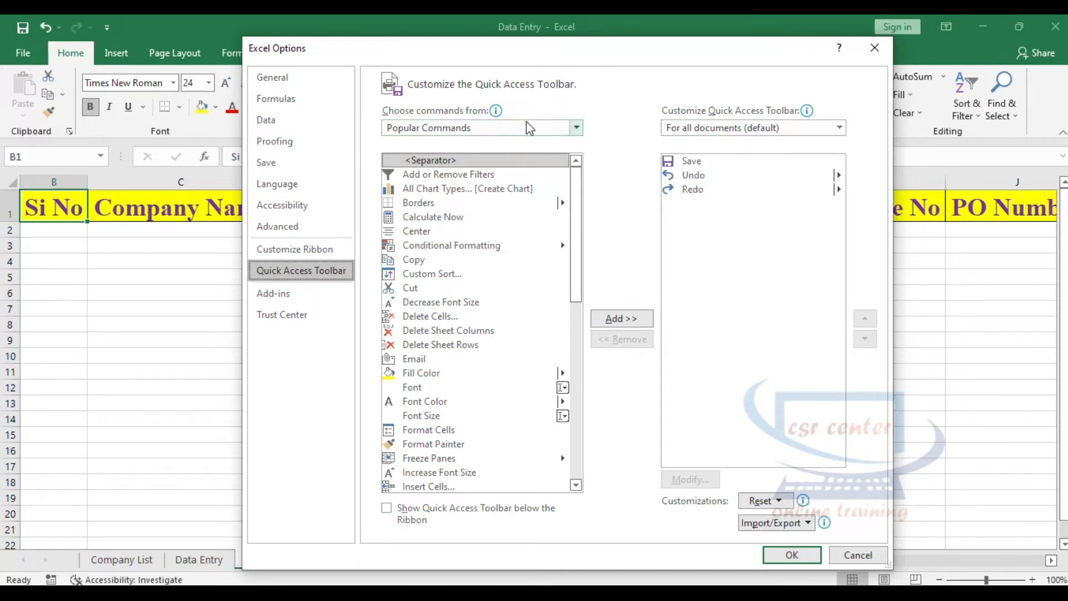
pyautogui.click(576, 128)
pyautogui.click(432, 176)
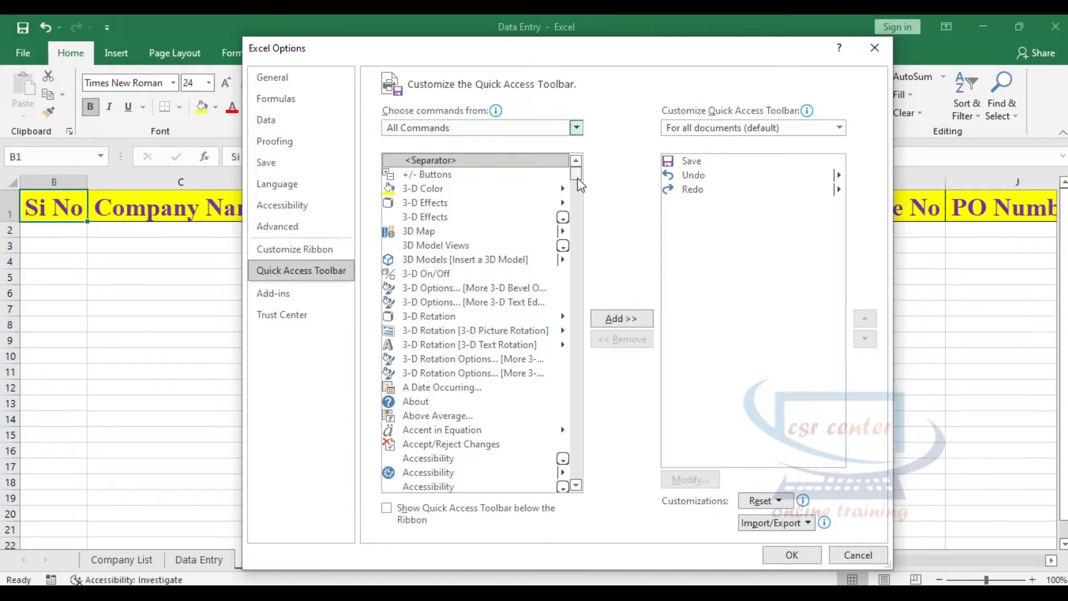
# Step: Add the Form... command to the Quick Access Toolbar and apply the options
pyautogui.moveTo(576, 173); pyautogui.dragTo(585, 267)
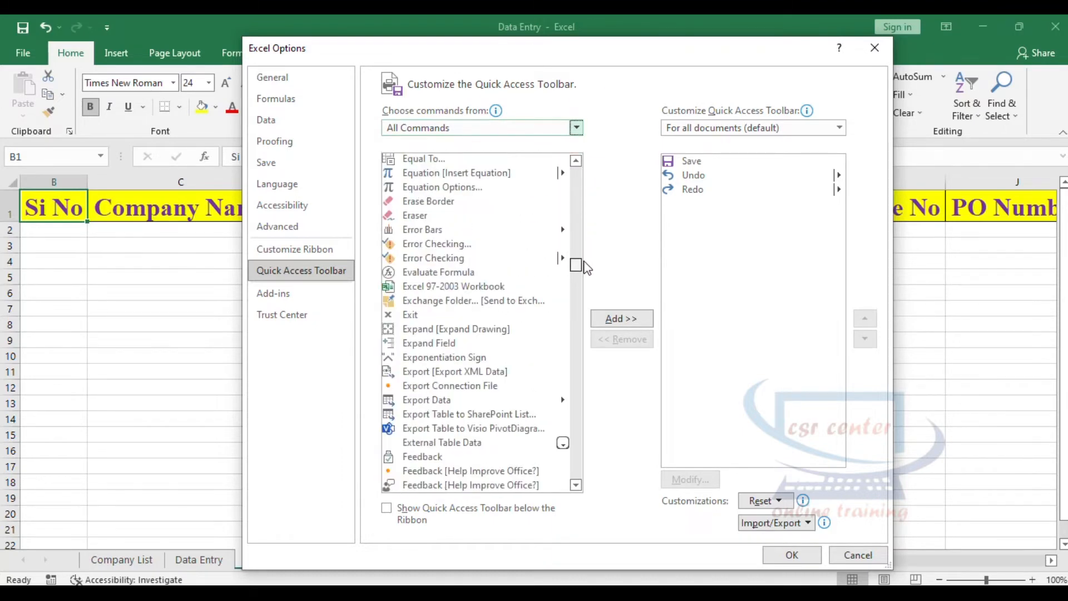
pyautogui.scroll(-15, 436, 369)
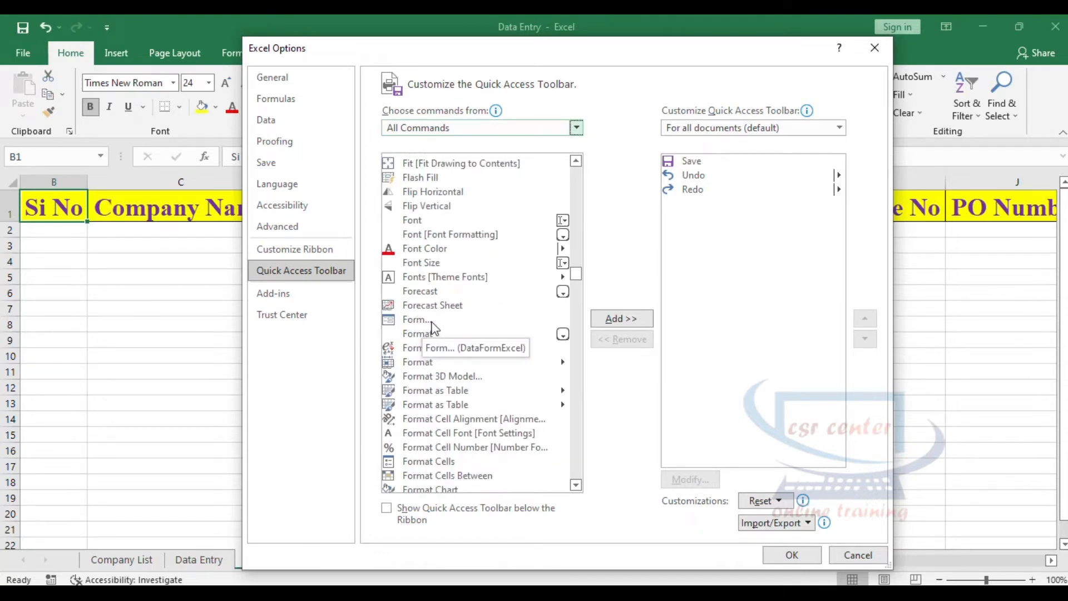
pyautogui.click(421, 322)
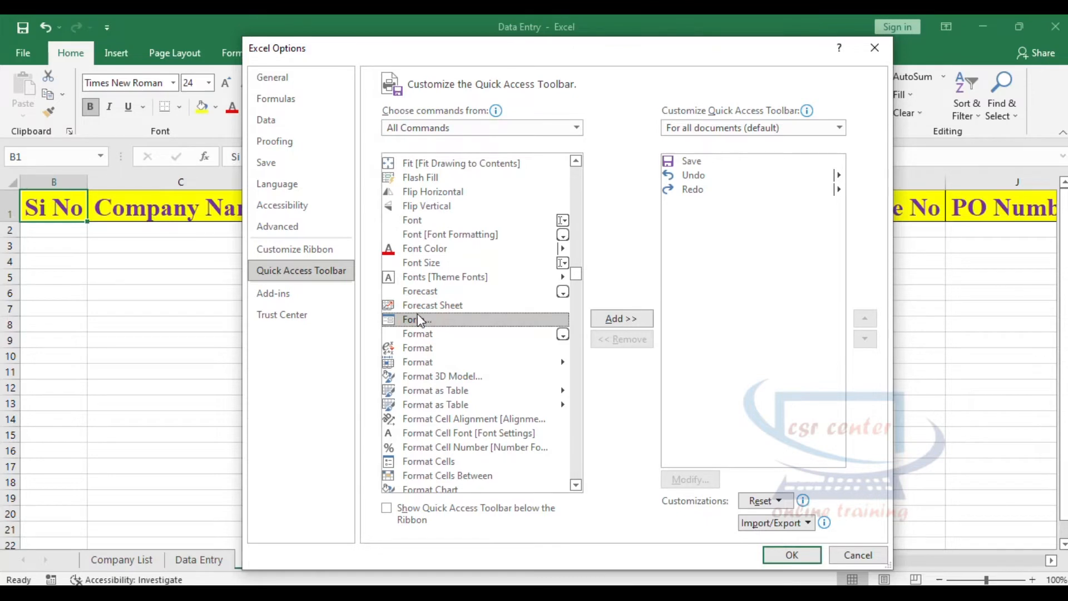
pyautogui.click(633, 317)
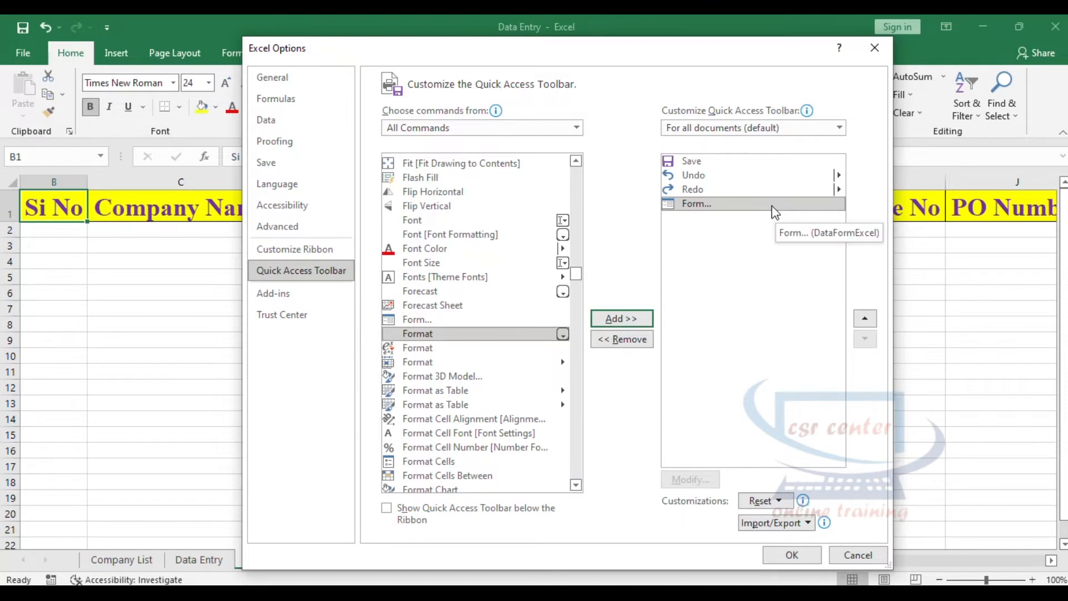
pyautogui.click(789, 556)
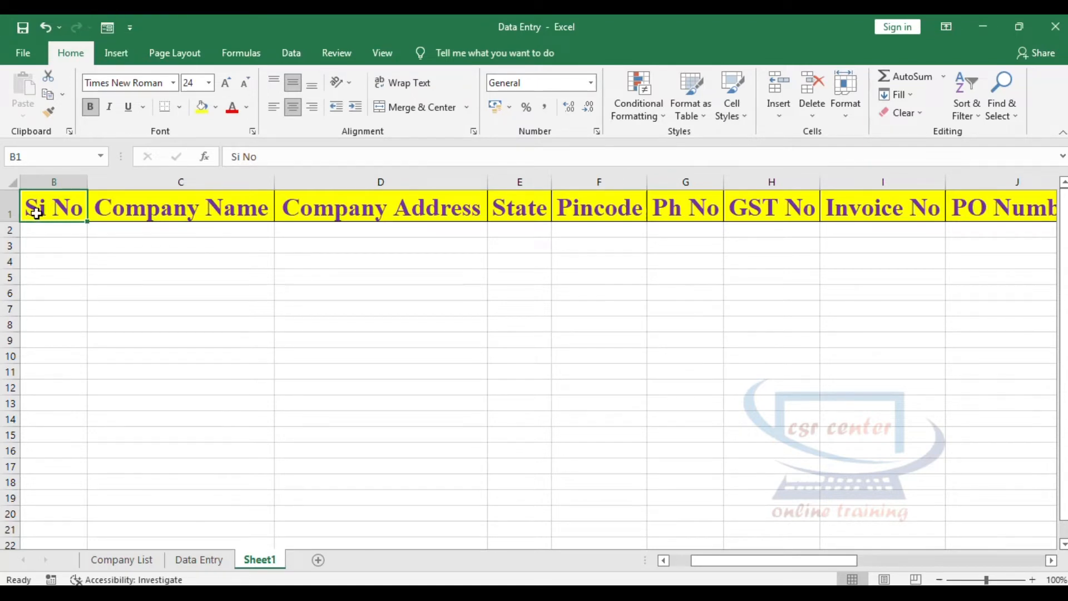
# Step: Open the data form for the header range Si No to Total, using the first row as column labels
pyautogui.moveTo(32, 206); pyautogui.dragTo(926, 207)
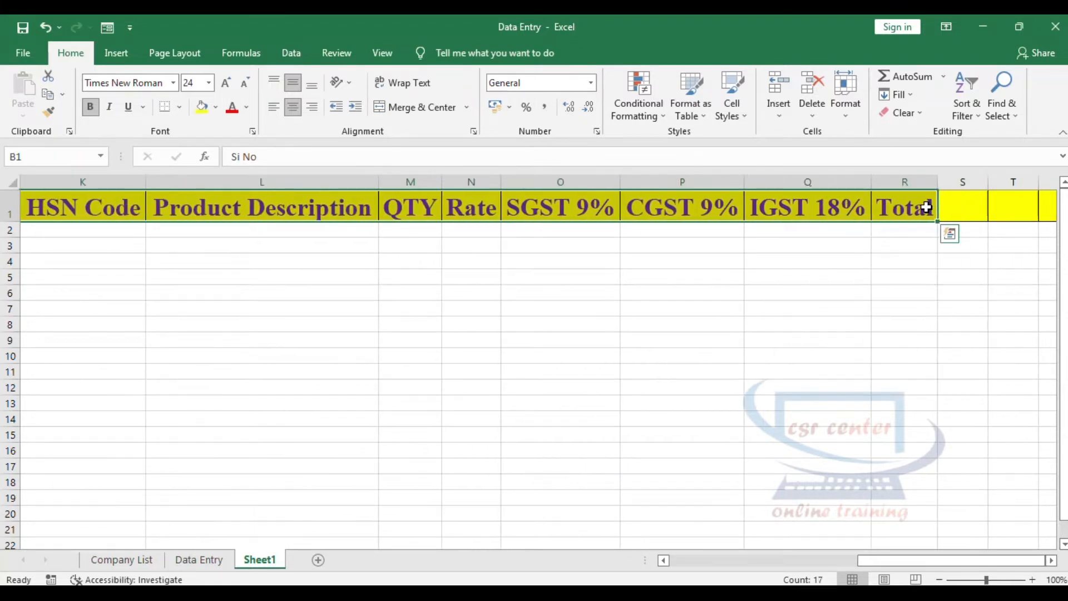
pyautogui.click(107, 28)
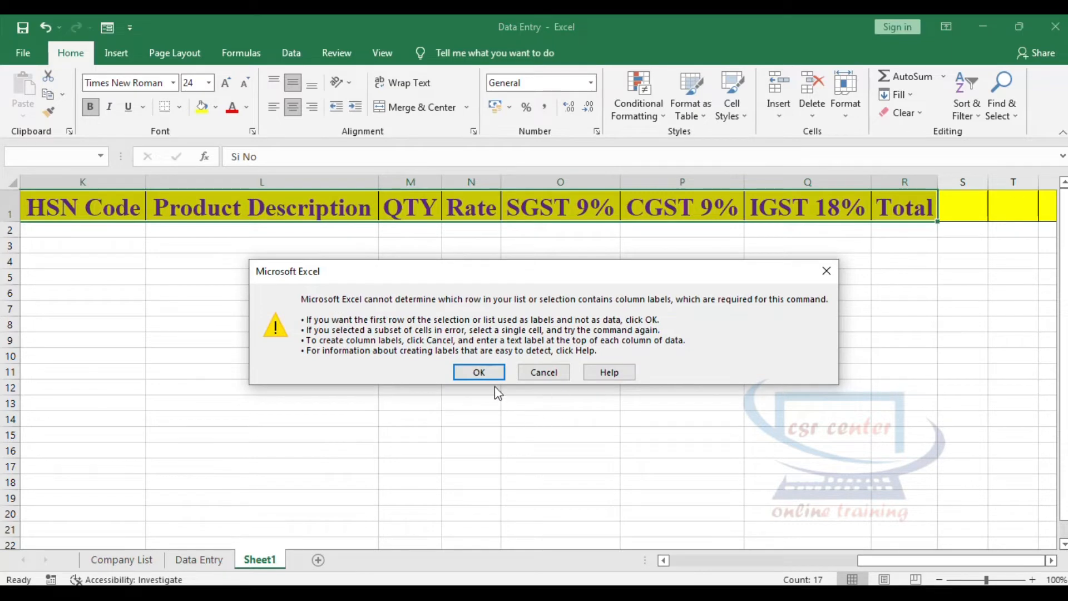
pyautogui.click(479, 374)
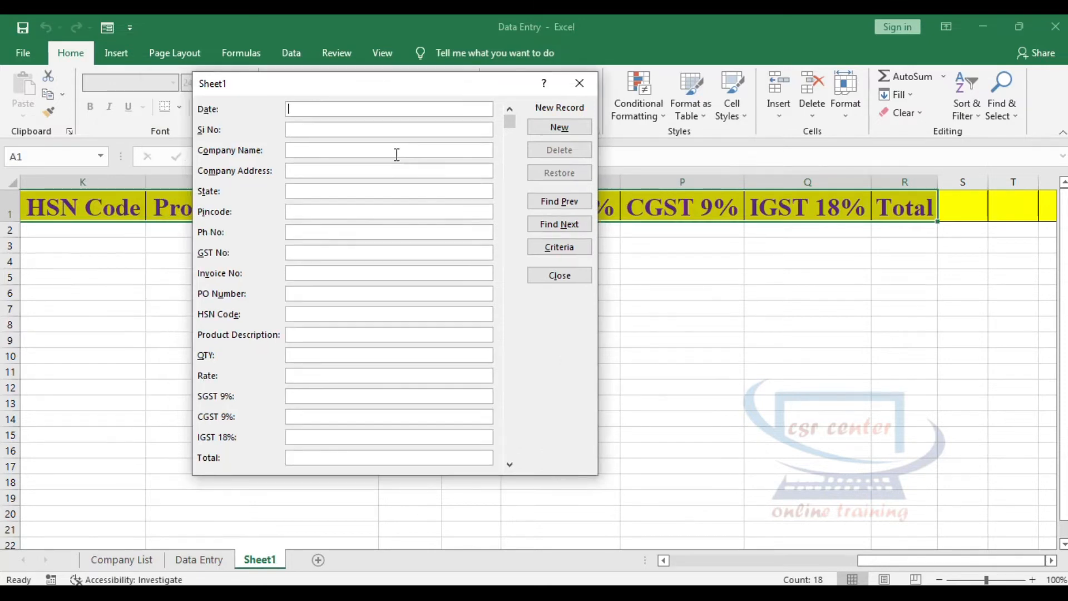
# Step: Fill in date 04-04-2022, Si No 1, Raju Computers, Bangalore, Karnataka, and the pincode, phone, GST, invoice and PO numbers in the data form
pyautogui.write('04-04-2022')
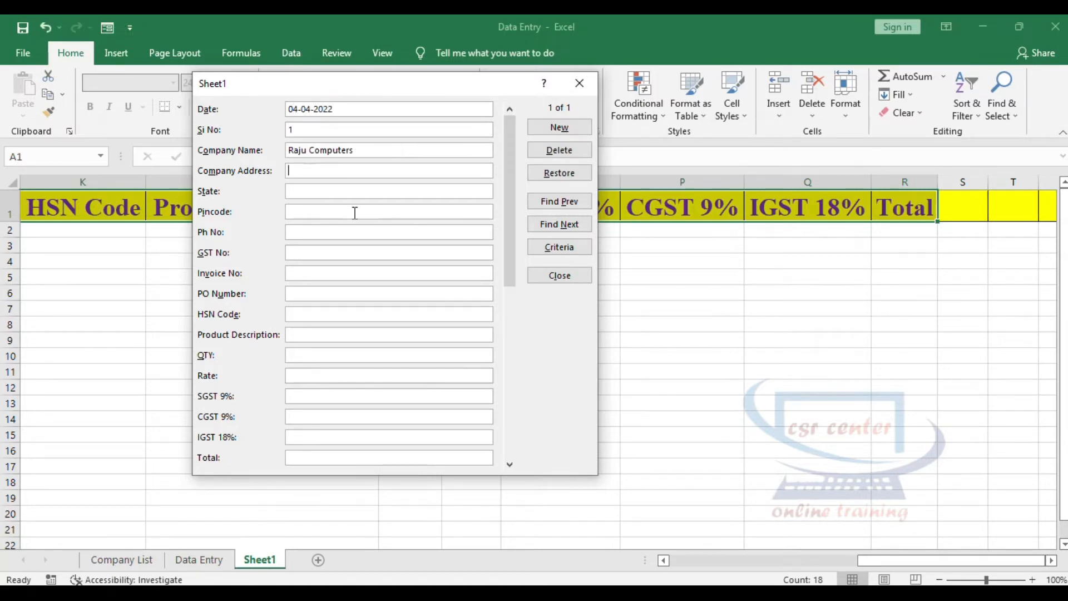
pyautogui.press('Tab')
pyautogui.press('Tab')
pyautogui.press('Tab')
pyautogui.press('Tab')
pyautogui.press('Tab')
pyautogui.press('Tab')
pyautogui.press('Tab')
pyautogui.press('Tab')
pyautogui.press('Tab')
pyautogui.press('Tab')
# Step: Complete the record with HSN0023, Dell Laptop, quantity 5, rate 25000, SGST and CGST 2250 each, and total 29500, save it and close the form
pyautogui.click(329, 193)
pyautogui.press('Tab')
pyautogui.press('Tab')
pyautogui.press('Tab')
pyautogui.press('Tab')
pyautogui.press('Tab')
pyautogui.press('Tab')
pyautogui.press('Tab')
pyautogui.press('Tab')
pyautogui.click(333, 170)
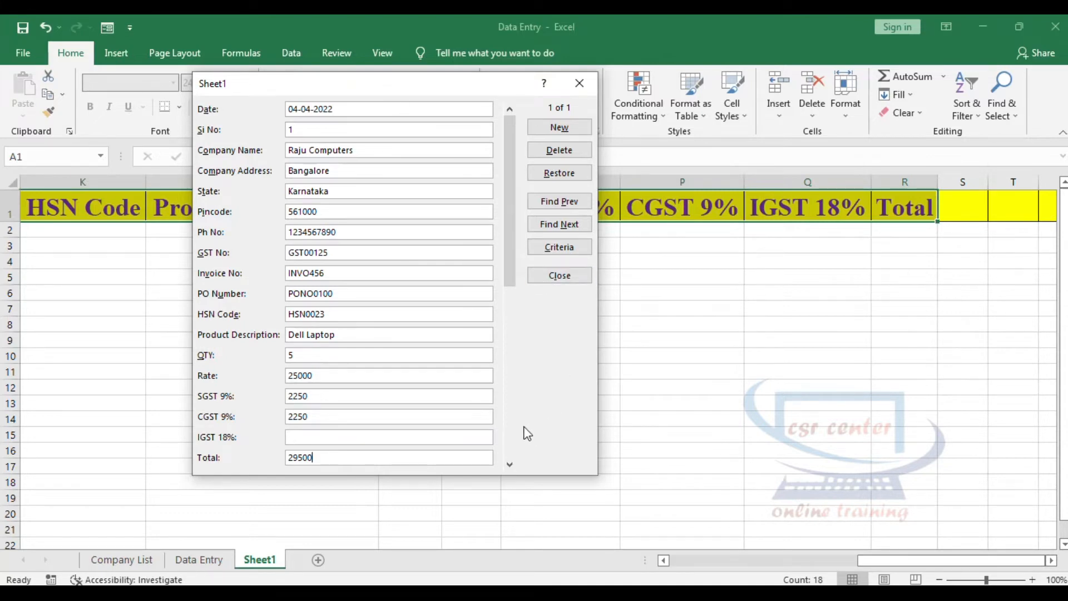
pyautogui.click(566, 131)
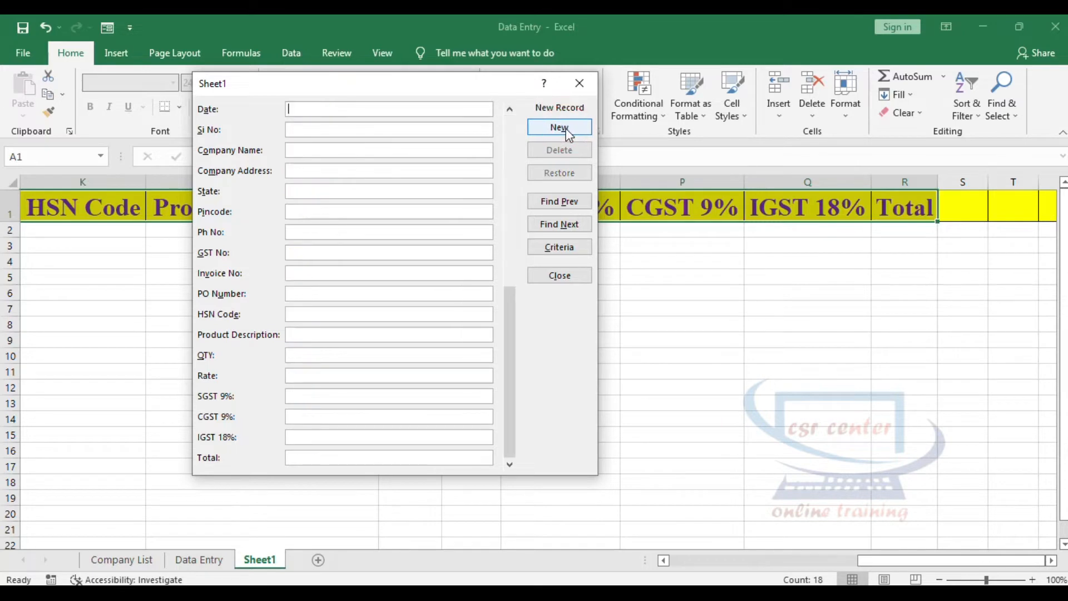
pyautogui.click(578, 84)
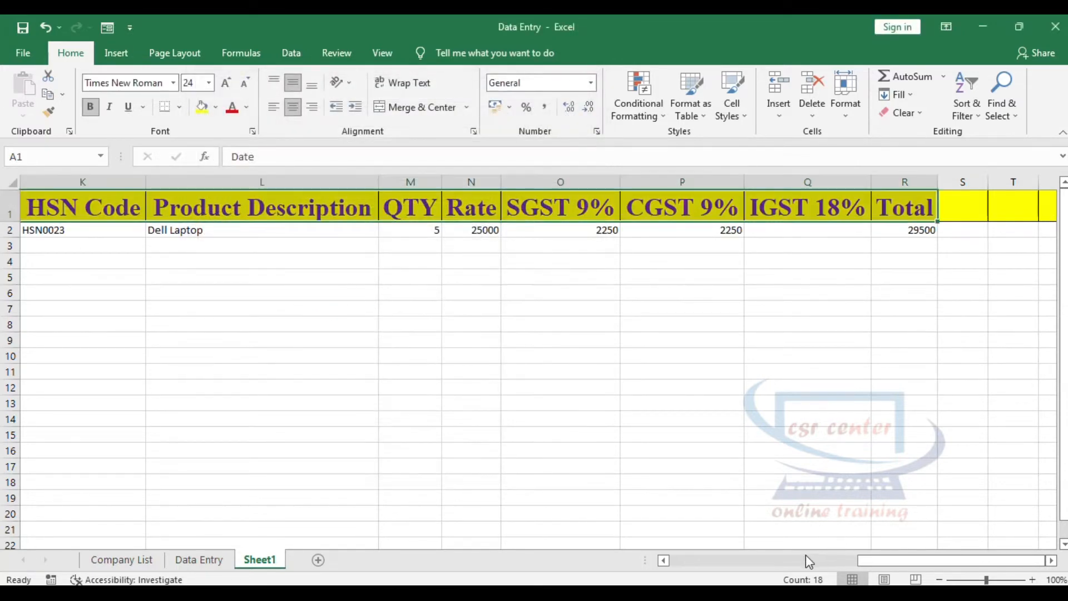
# Step: Set the font of the entire Sheet1 to Times New Roman, size 24
pyautogui.moveTo(862, 562); pyautogui.dragTo(674, 560)
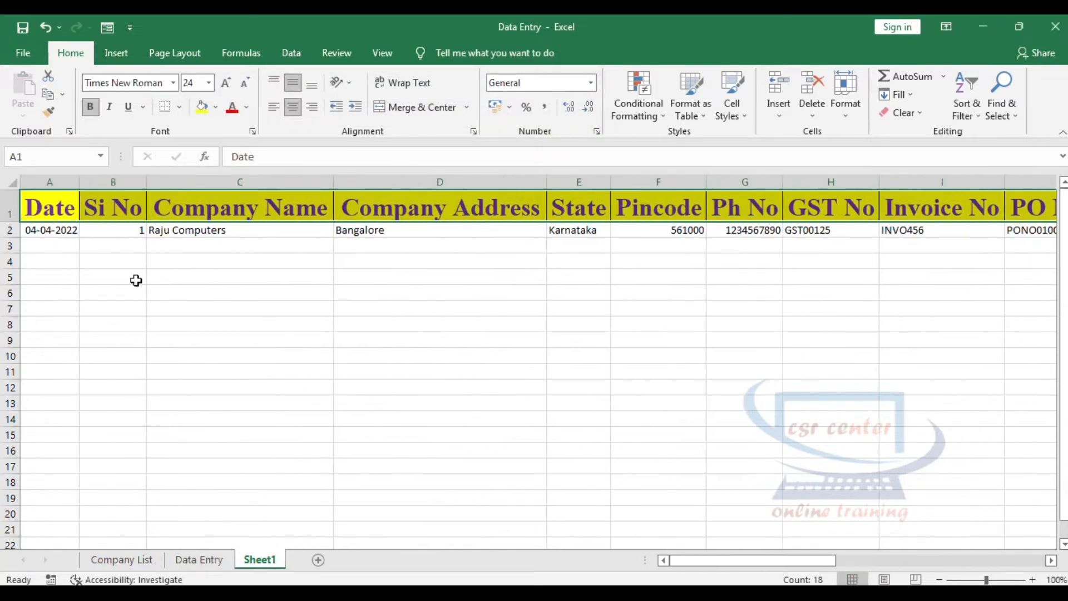
pyautogui.click(25, 230)
pyautogui.hotkey('ctrl', 'a')
pyautogui.hotkey('ctrl', 'a')
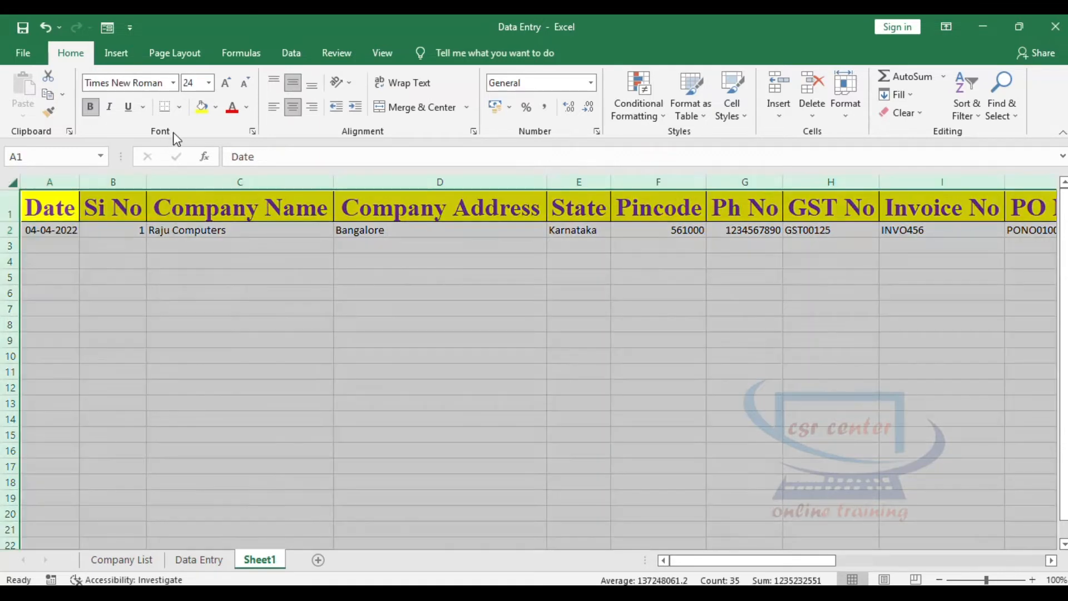
pyautogui.click(173, 83)
pyautogui.write('ti')
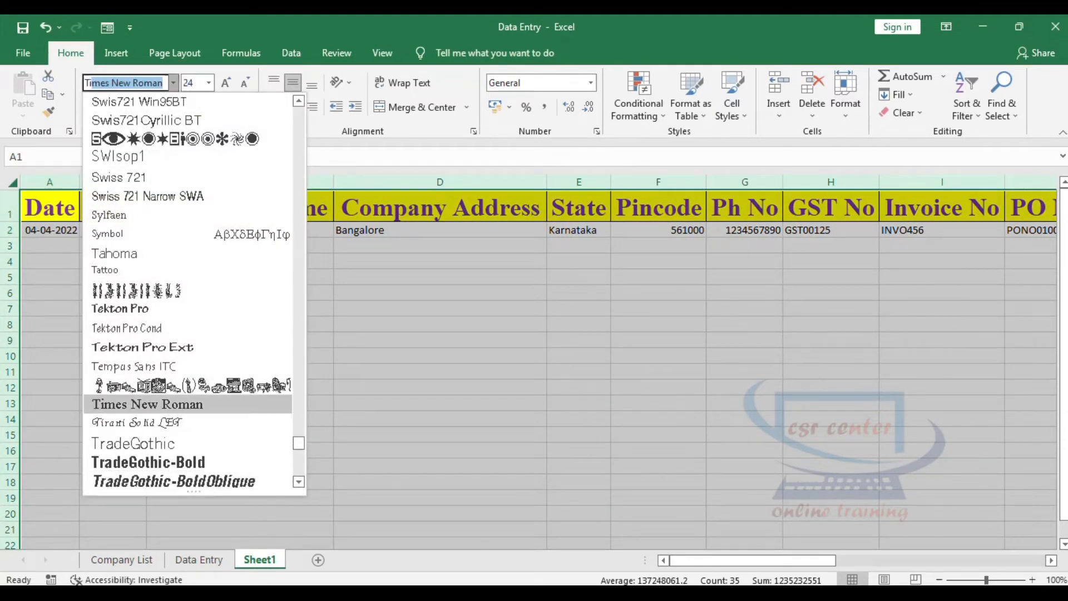
pyautogui.press('Return')
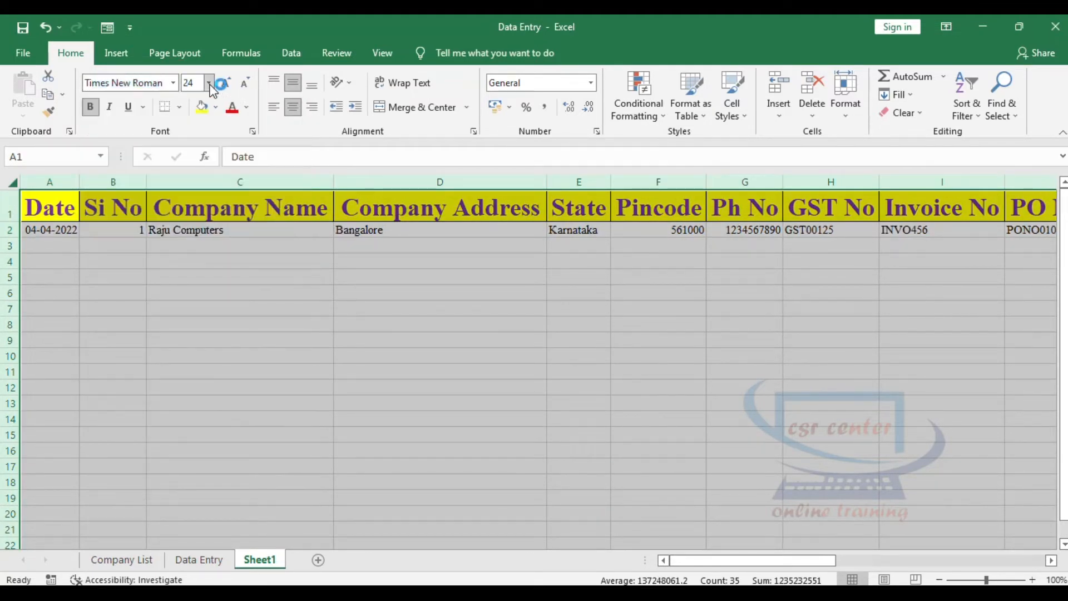
pyautogui.click(208, 82)
pyautogui.click(189, 250)
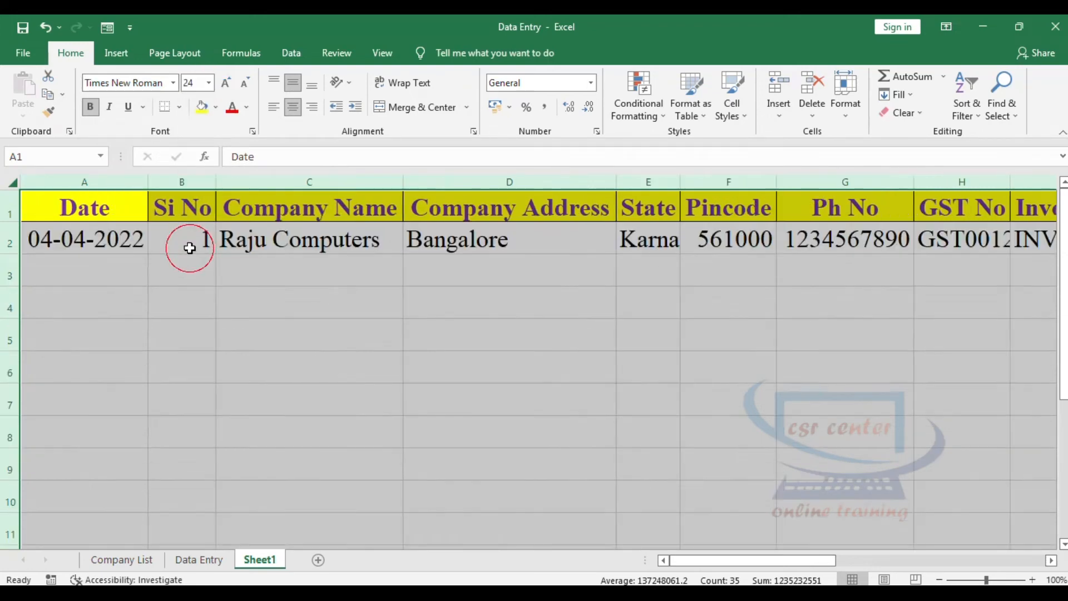
pyautogui.click(364, 312)
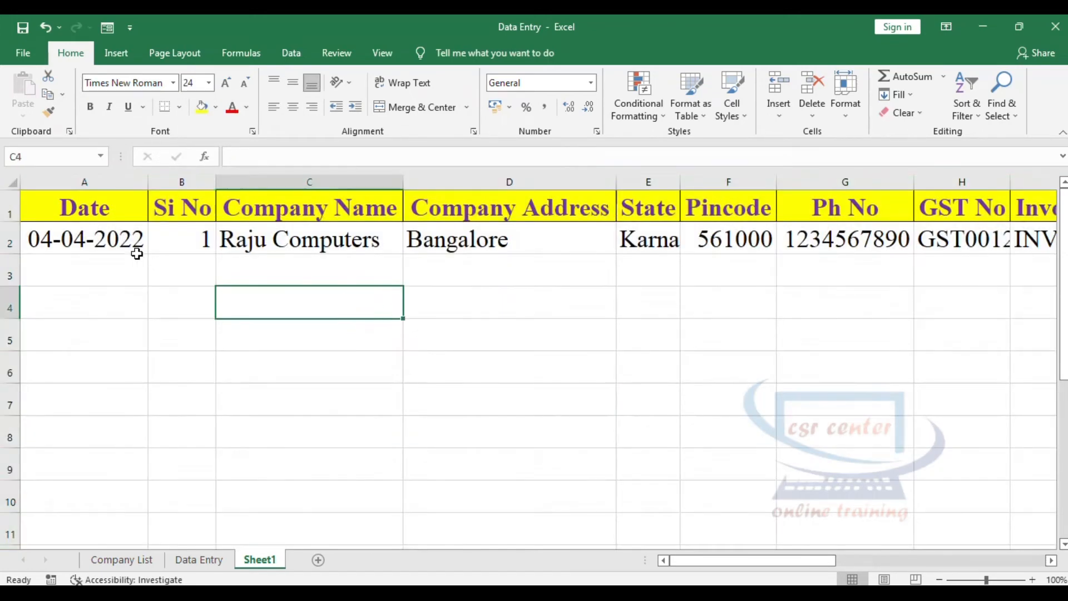
# Step: Center the Raju Computers record in row 2 horizontally in its cells
pyautogui.click(92, 235)
pyautogui.hotkey('ctrl', 'shift', 'Right')
pyautogui.click(293, 108)
pyautogui.click(260, 292)
pyautogui.click(167, 243)
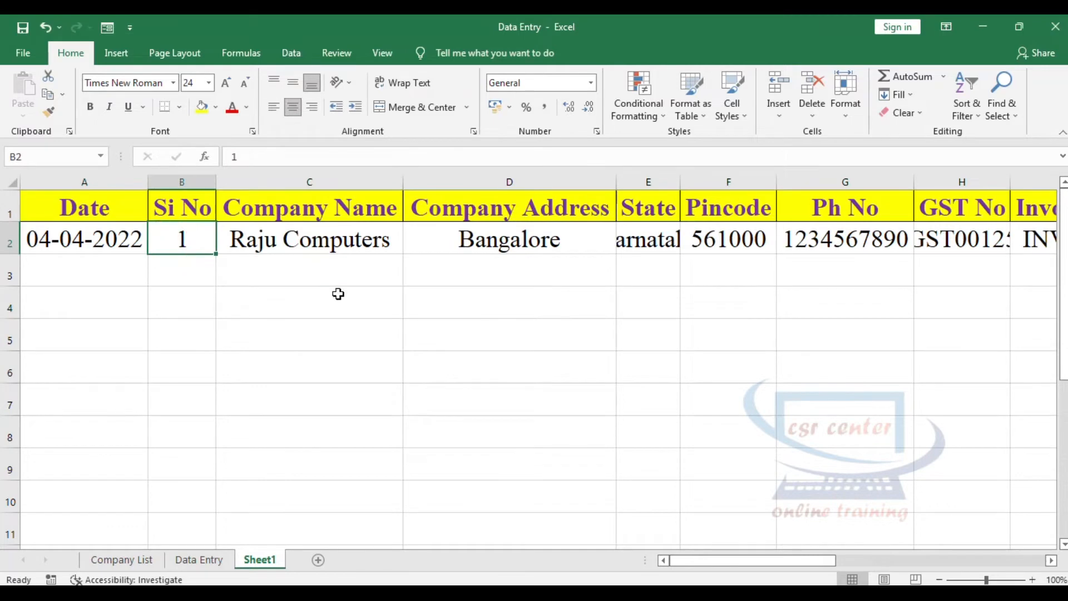
pyautogui.moveTo(708, 562); pyautogui.dragTo(787, 563)
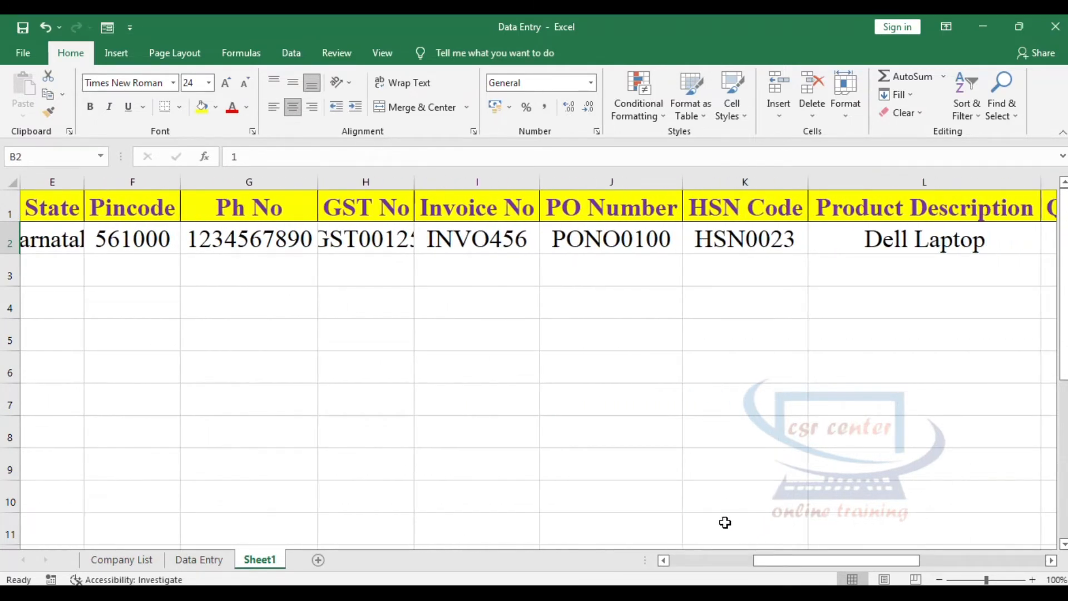
pyautogui.click(707, 243)
pyautogui.moveTo(759, 560); pyautogui.dragTo(847, 559)
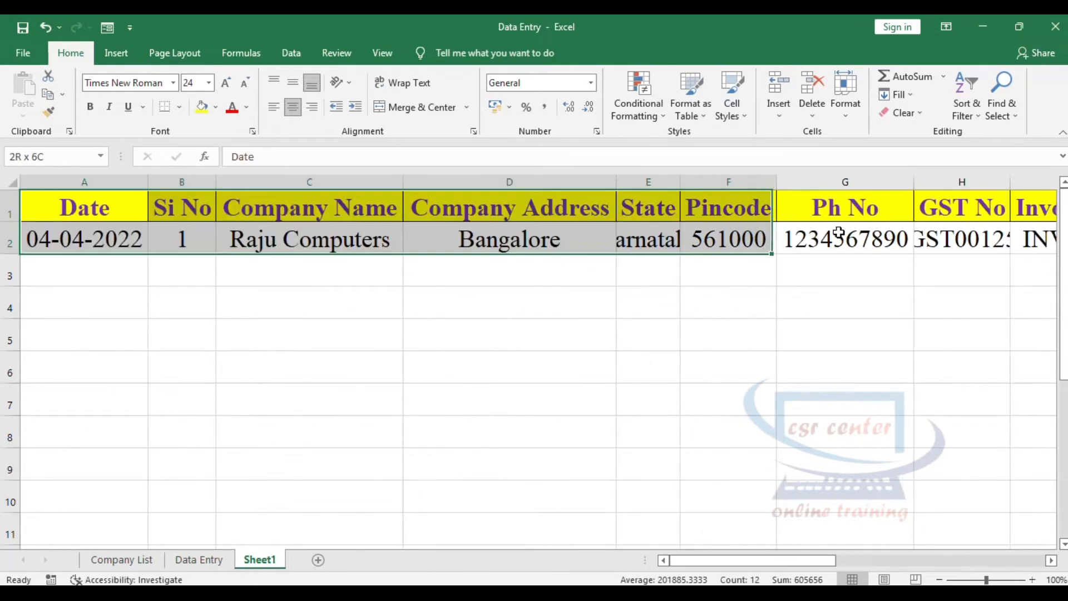
# Step: Open the data form for the header range Date to Total and start a new record
pyautogui.moveTo(838, 232); pyautogui.dragTo(946, 205)
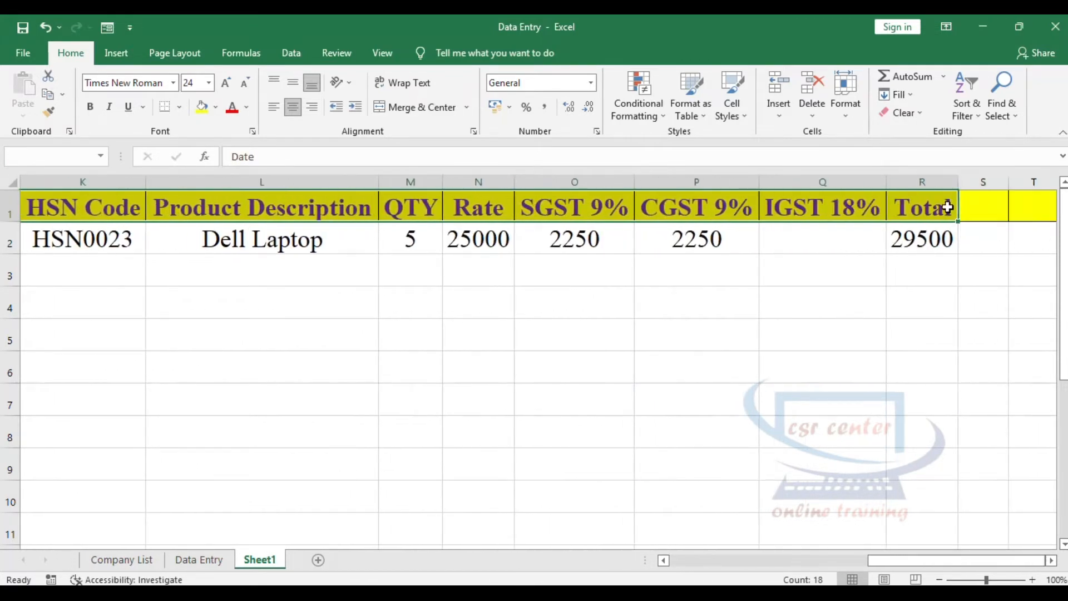
pyautogui.click(108, 27)
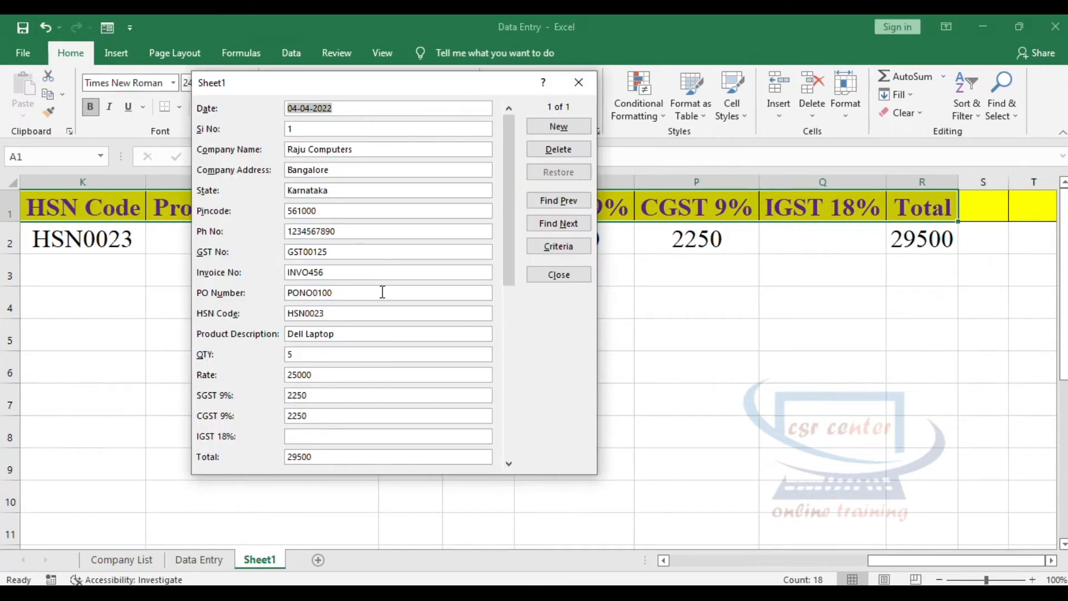
pyautogui.moveTo(506, 230); pyautogui.dragTo(398, 209)
pyautogui.click(573, 127)
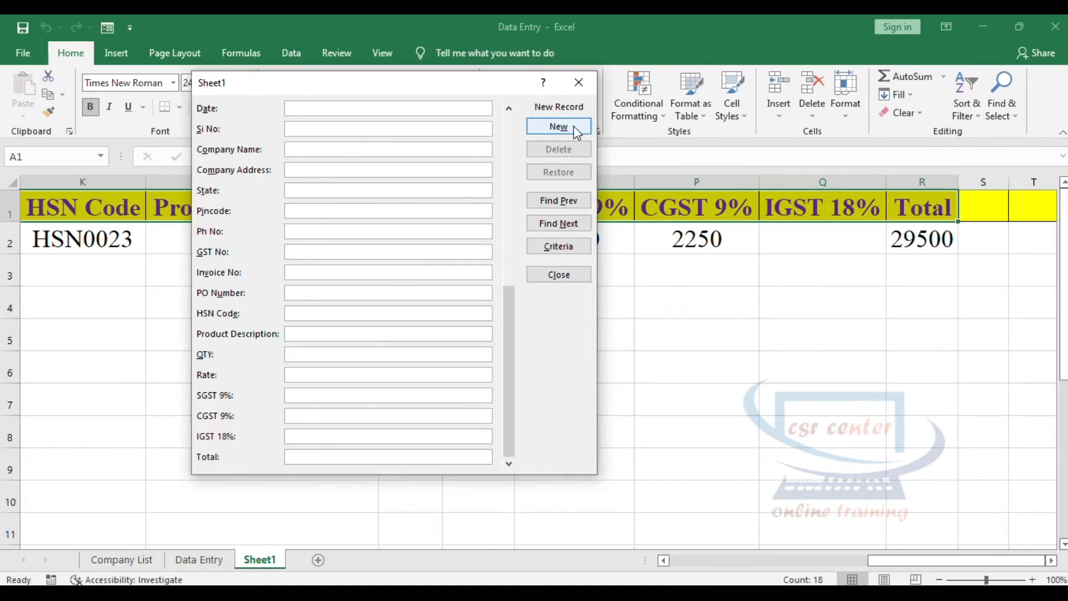
# Step: Enter and save a record: 05-04-2022, Si No 2, Computer word, bangalore, Karnataka, contact and order numbers, HSN2345, LG Laptop, quantity 2, rate 10000, SGST/CGST 900, total 11800
pyautogui.click(346, 107)
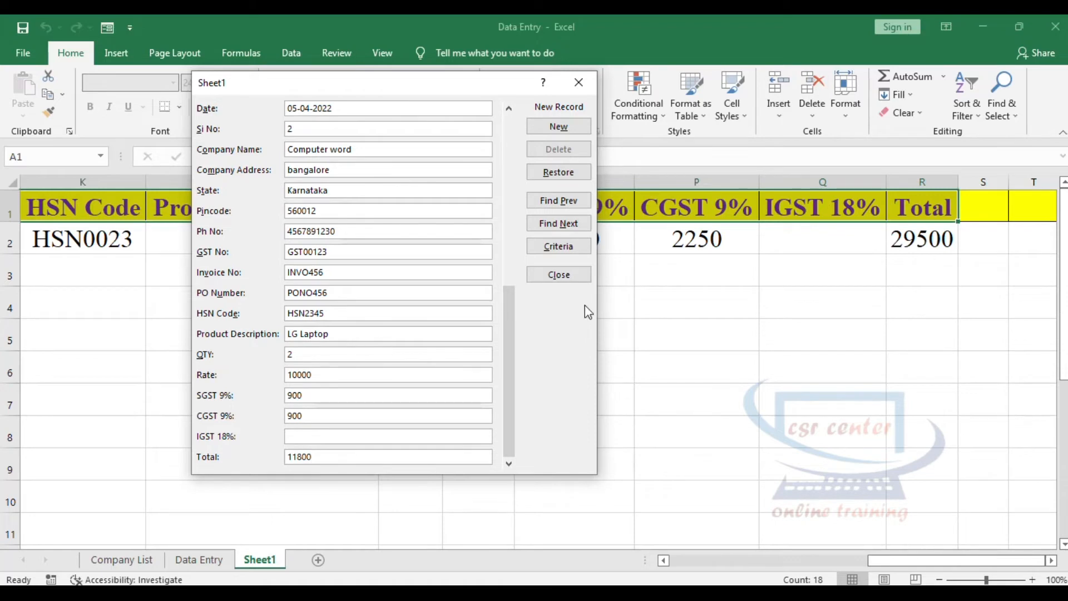
pyautogui.click(561, 126)
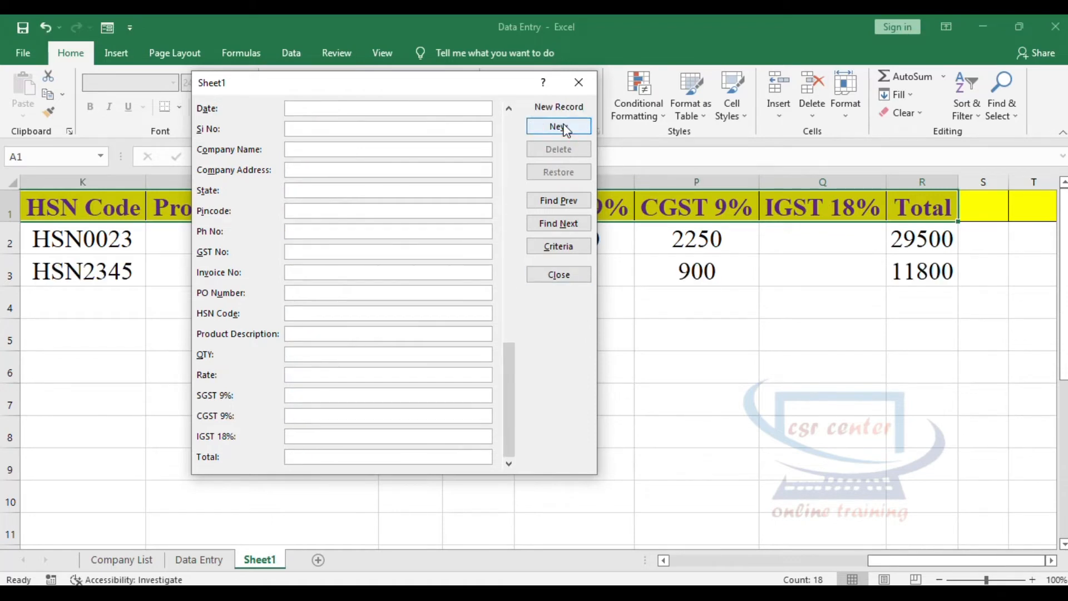
pyautogui.click(566, 275)
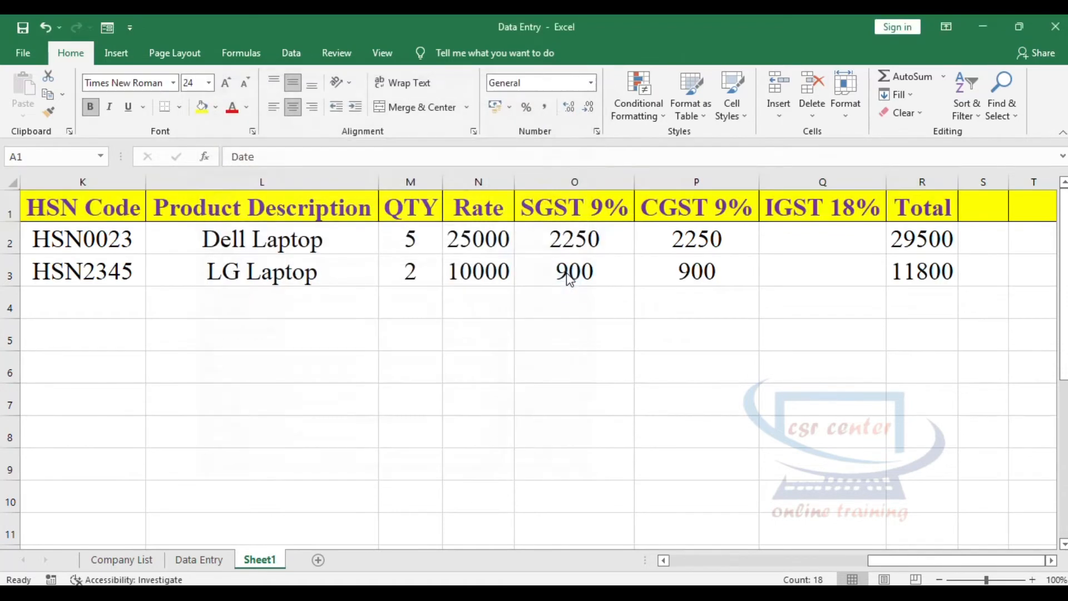
# Step: Widen the State and GST No columns so that their entries fit completely
pyautogui.click(667, 374)
pyautogui.moveTo(877, 565); pyautogui.dragTo(701, 565)
pyautogui.click(60, 231)
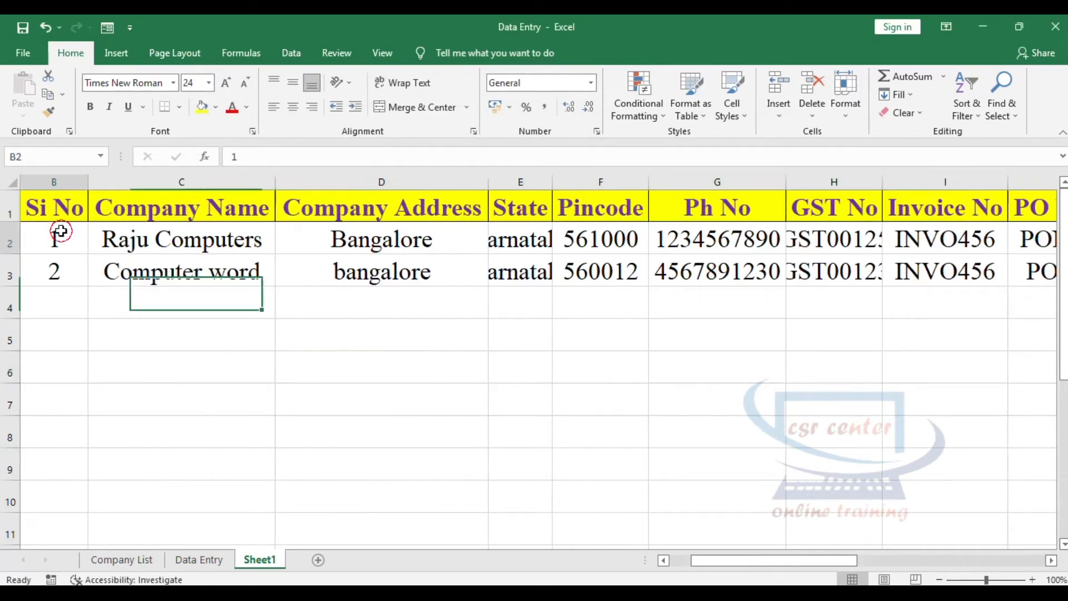
pyautogui.moveTo(61, 232); pyautogui.dragTo(708, 281)
pyautogui.click(493, 355)
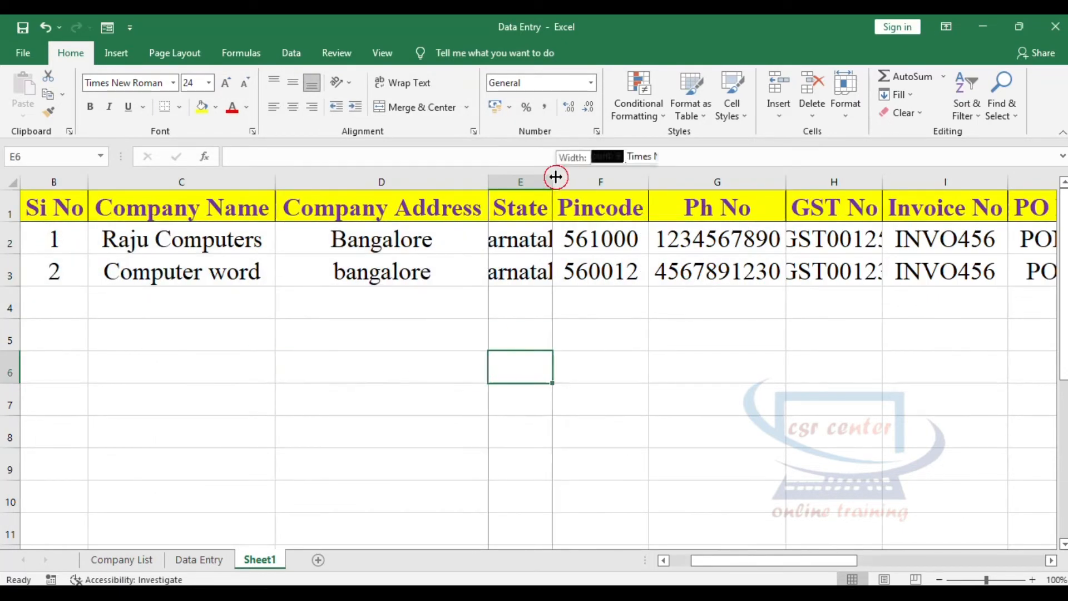
pyautogui.moveTo(556, 177); pyautogui.dragTo(604, 177)
pyautogui.moveTo(720, 560); pyautogui.dragTo(831, 573)
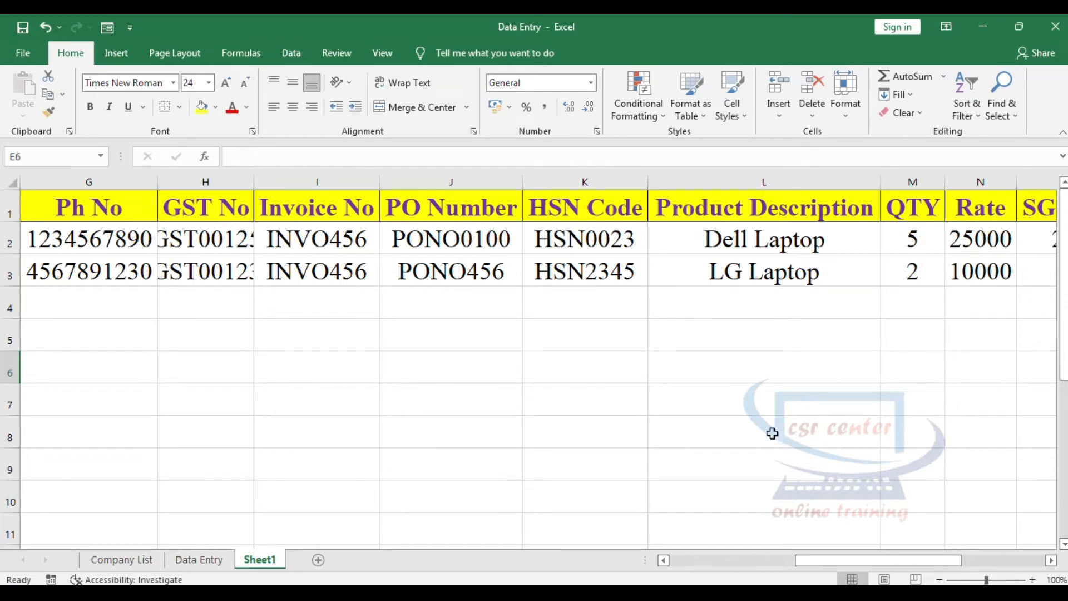
pyautogui.moveTo(253, 182); pyautogui.dragTo(281, 182)
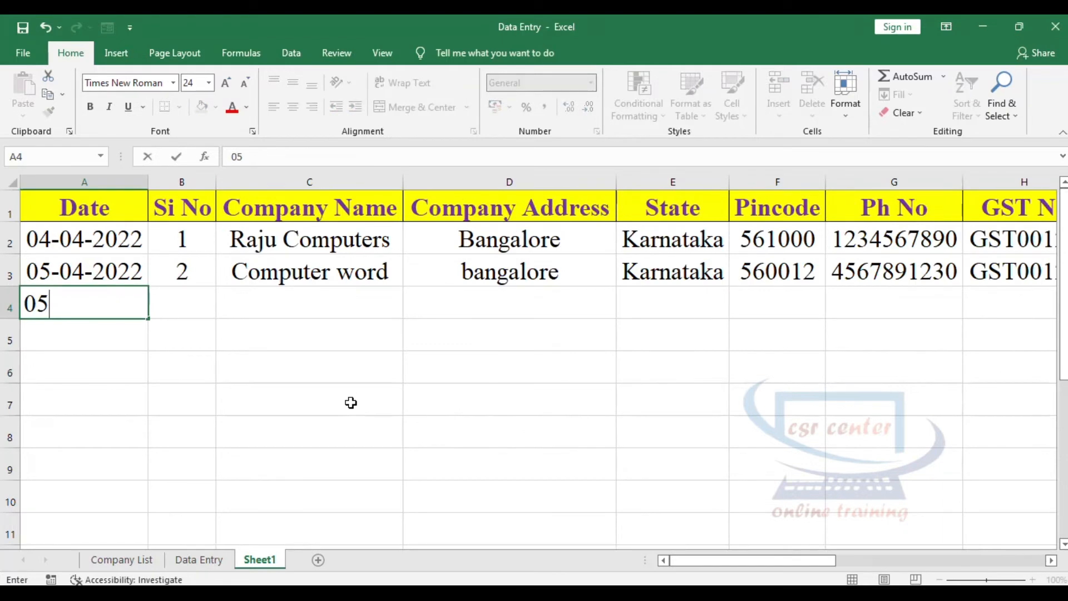
# Step: Enter the date 05-04-2022 in cell A4, directly below the last record
pyautogui.write('-04-2022')
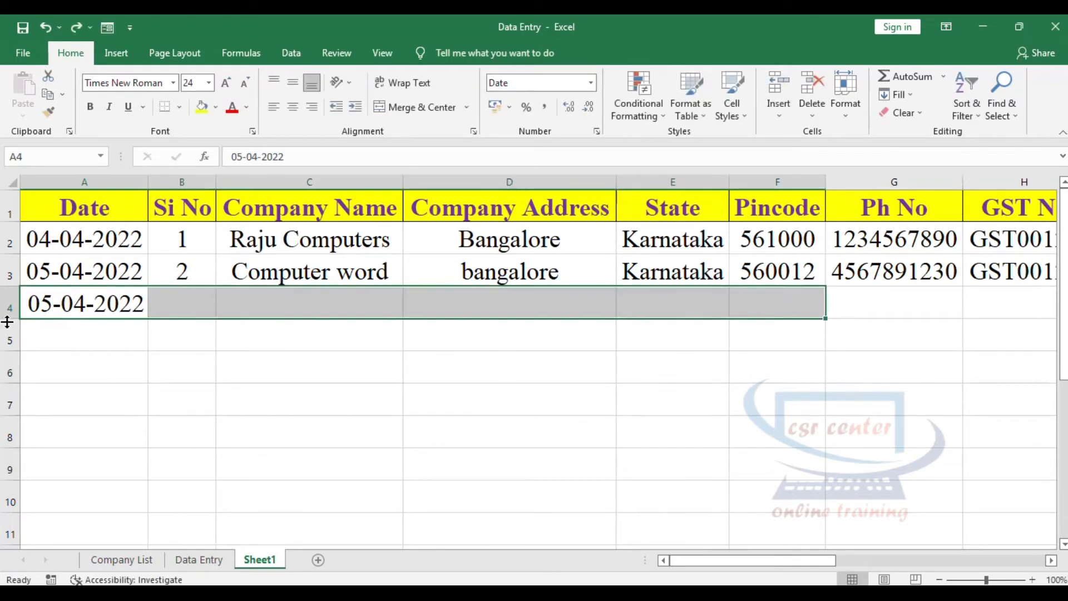
pyautogui.moveTo(28, 300); pyautogui.dragTo(769, 320)
pyautogui.click(381, 316)
pyautogui.click(89, 300)
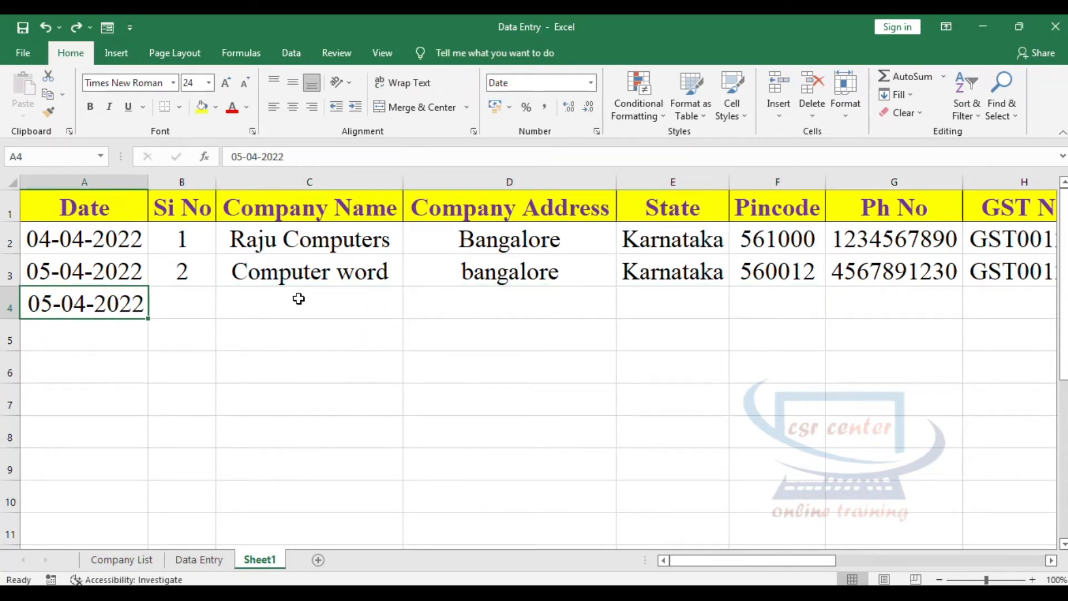
pyautogui.press('Right')
pyautogui.press('Right')
pyautogui.press('Right')
pyautogui.press('Right')
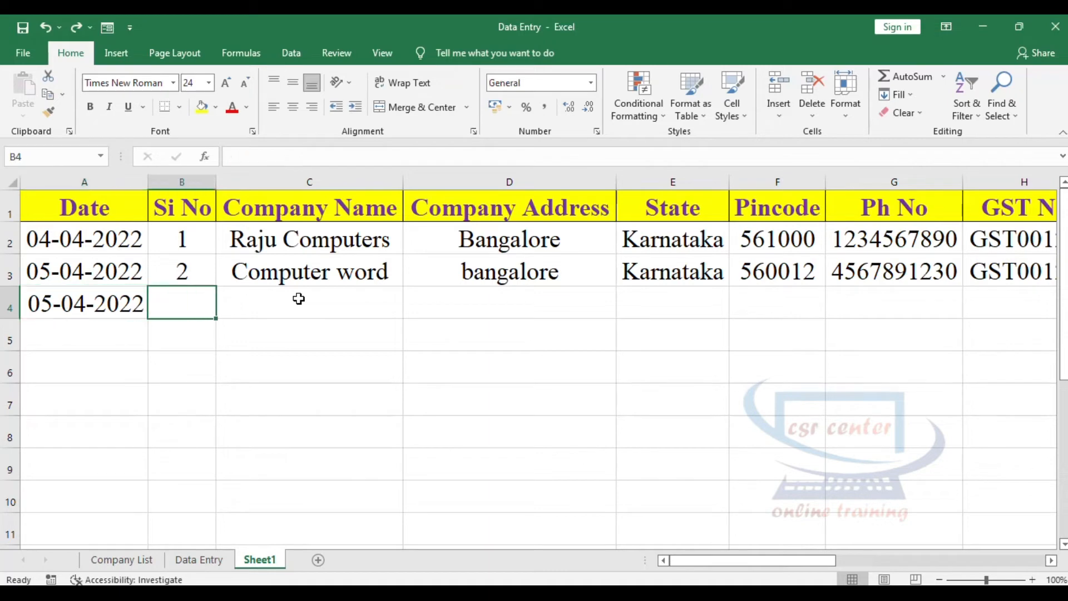
pyautogui.press('Left')
pyautogui.press('Left')
pyautogui.press('Left')
pyautogui.press('Left')
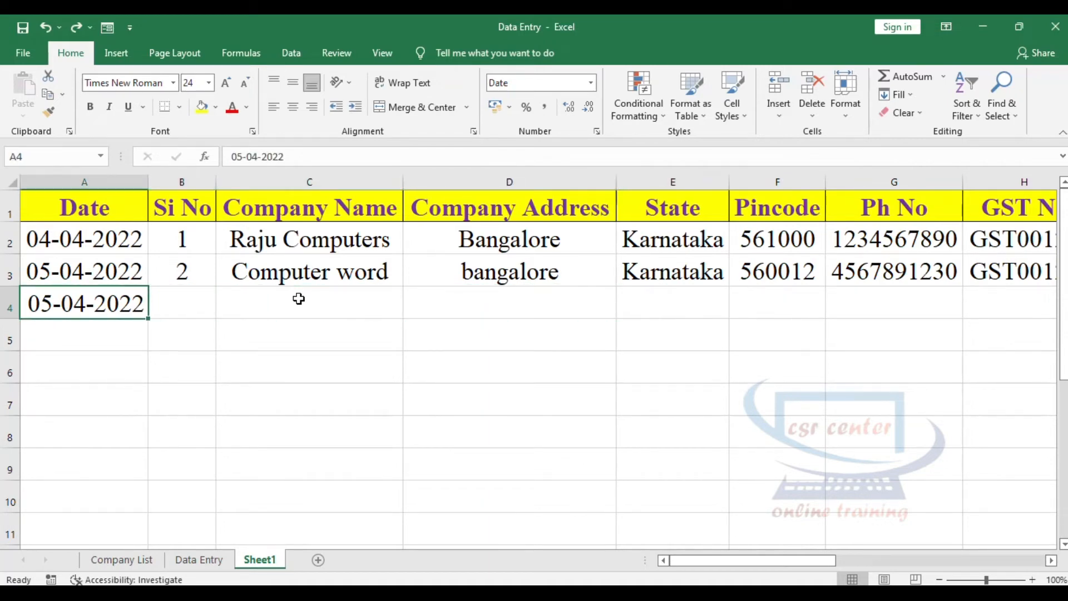
pyautogui.press('Down')
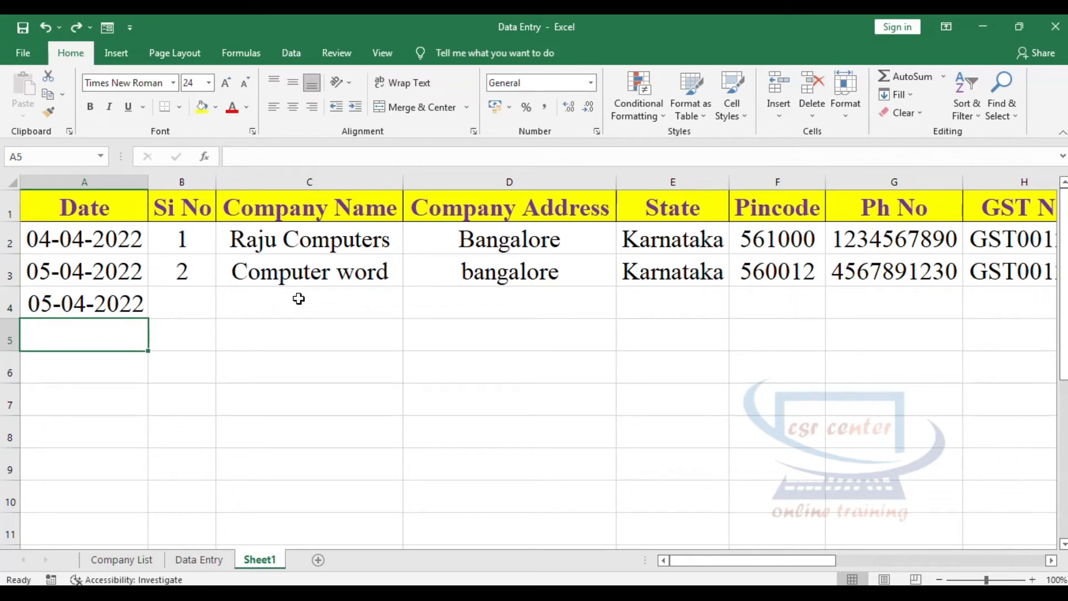
pyautogui.press('Down')
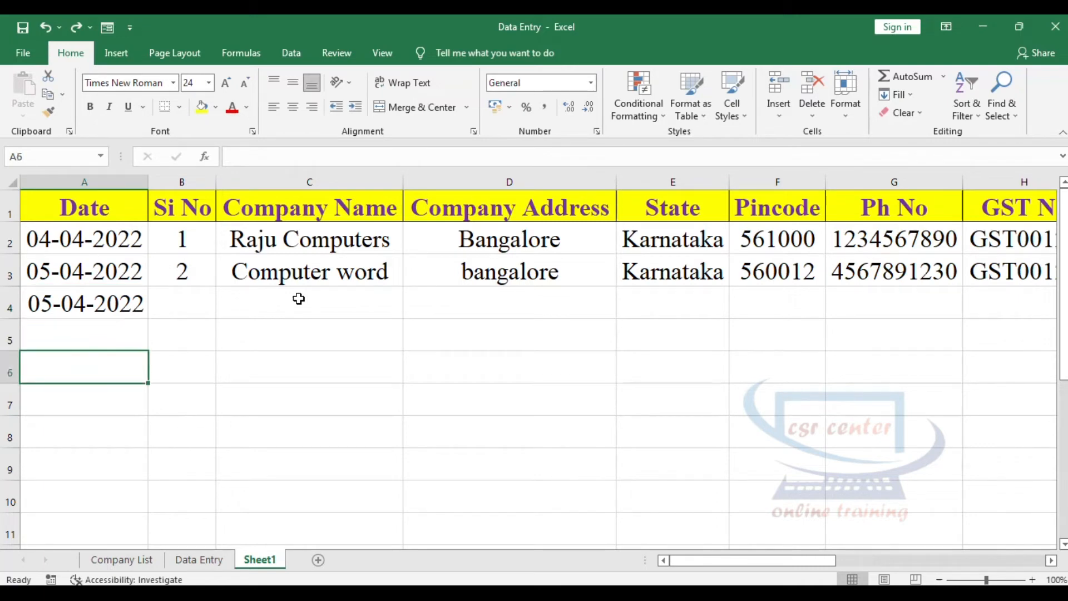
pyautogui.press('Right')
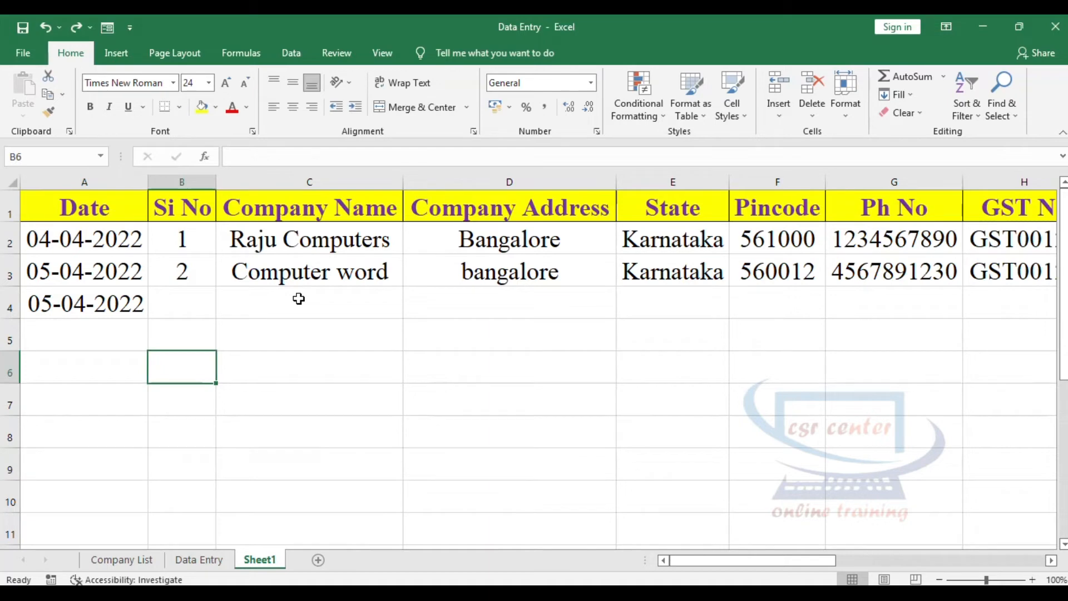
pyautogui.press('Right')
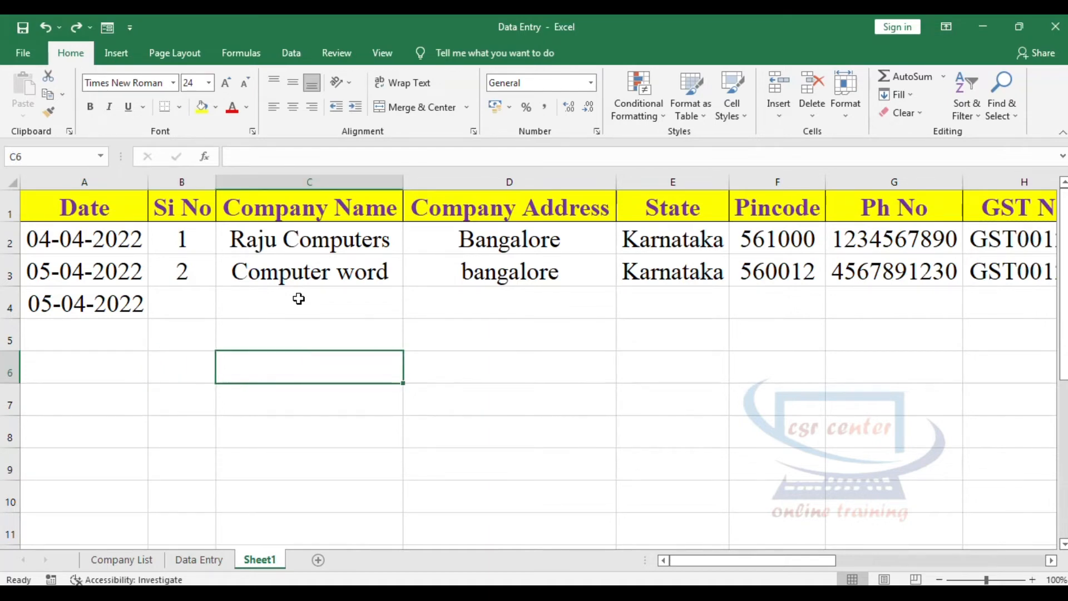
pyautogui.press('Up')
pyautogui.press('Up')
# Step: Change the advanced editing option so that the selection moves Right after Enter, and apply it
pyautogui.click(26, 54)
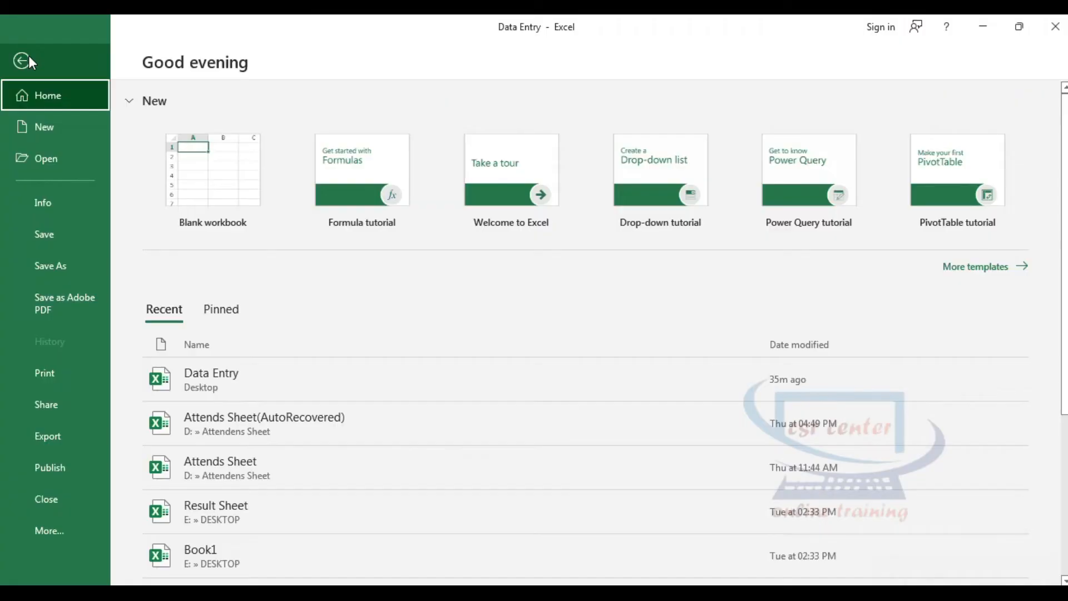
pyautogui.click(48, 528)
pyautogui.click(152, 526)
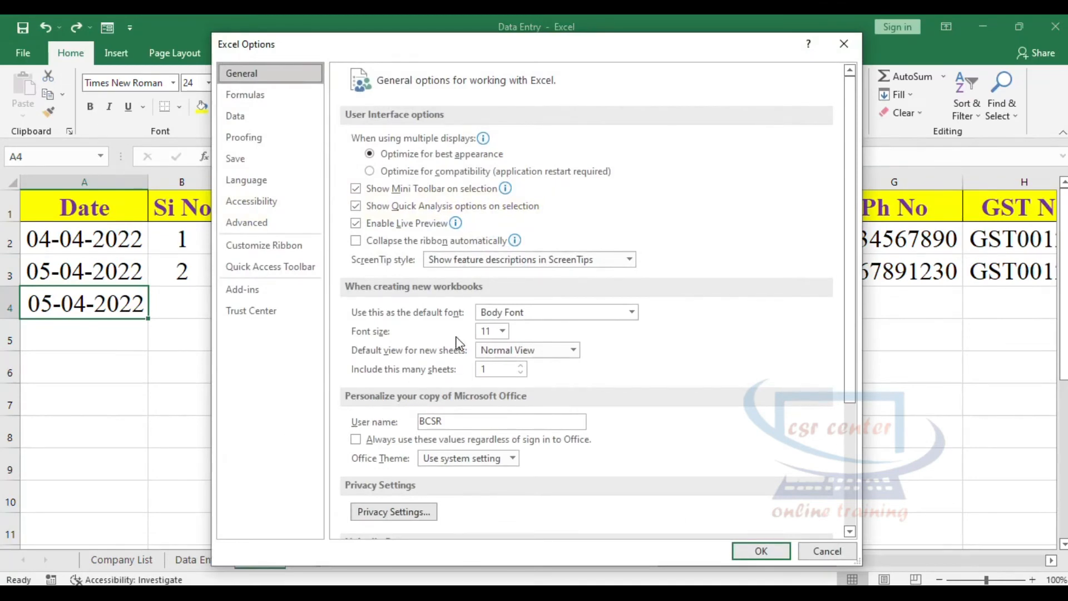
pyautogui.click(267, 221)
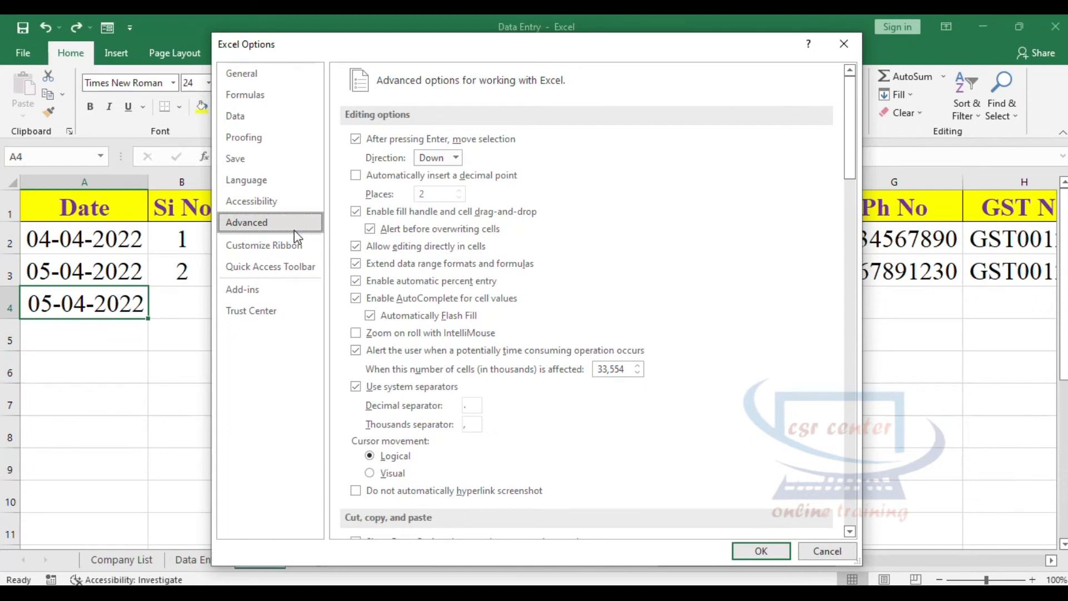
pyautogui.click(456, 158)
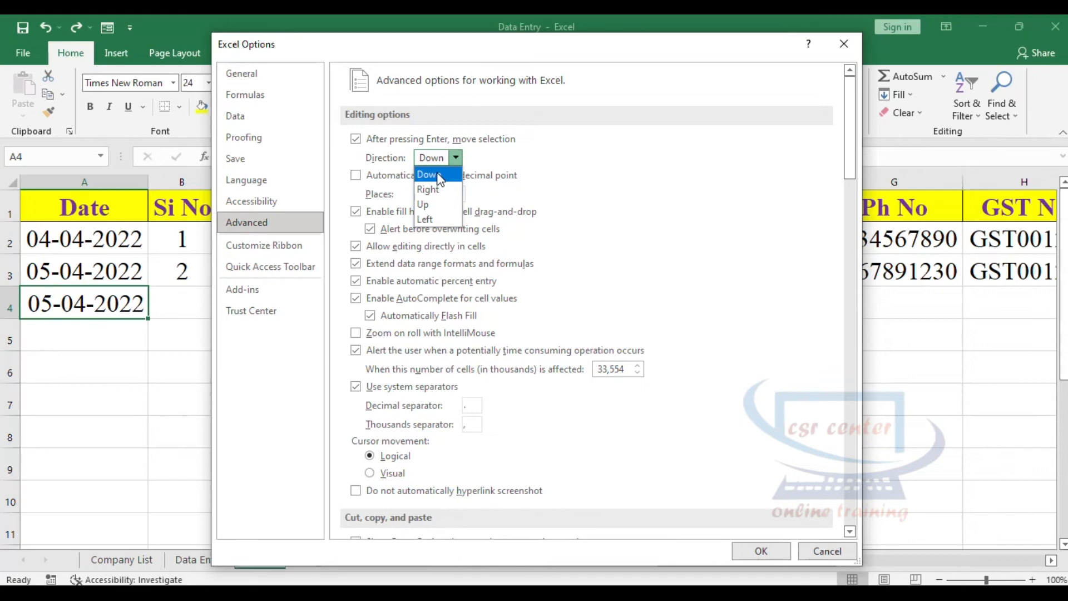
pyautogui.click(445, 190)
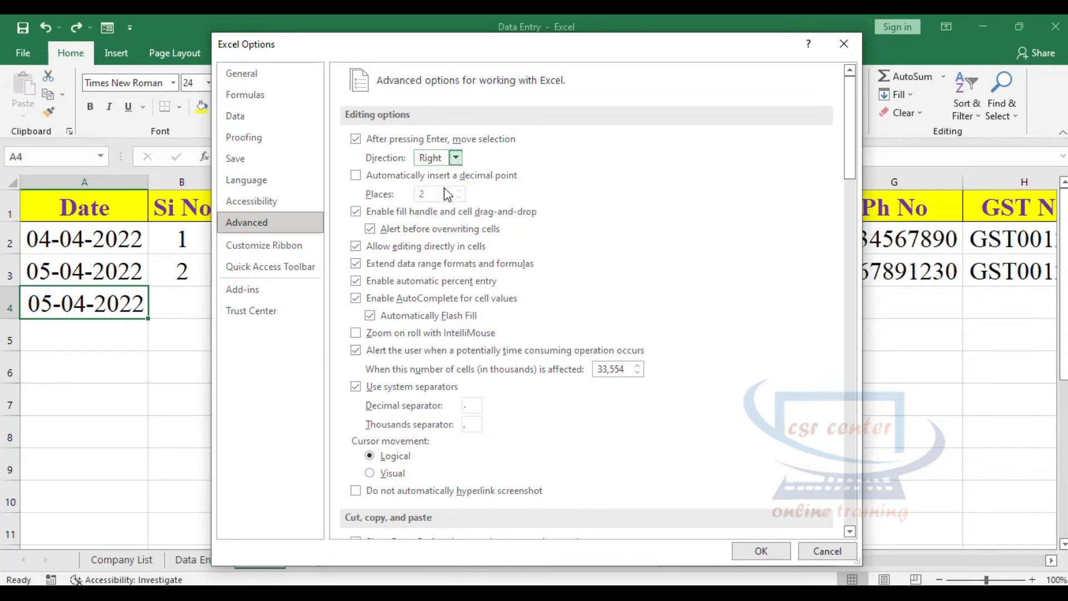
pyautogui.click(759, 549)
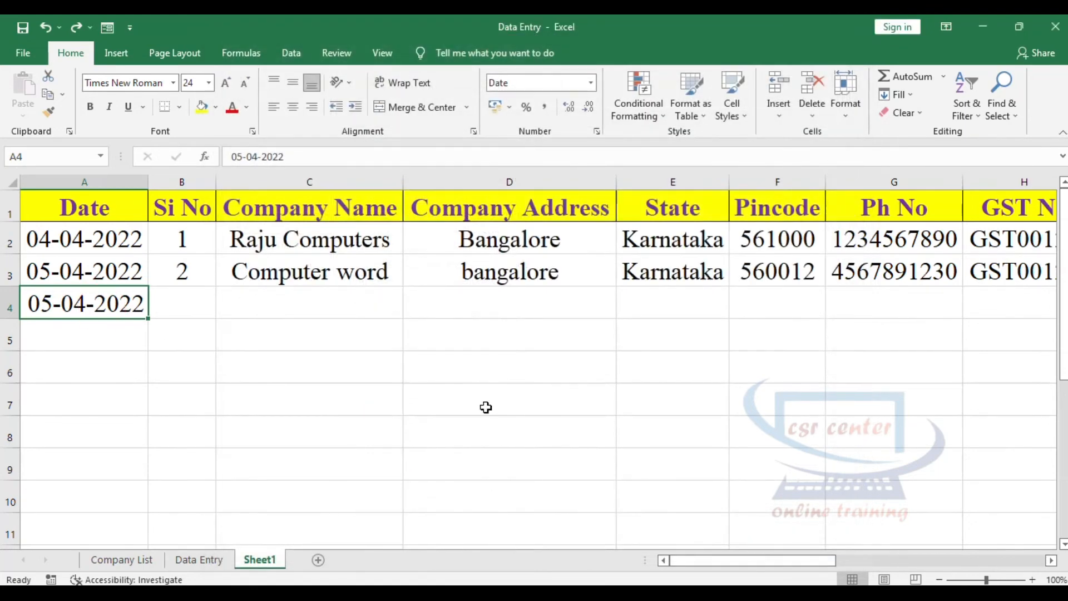
# Step: Complete row 4 up to the State column with Si No 3, company Raju Computers, address Bangalore and state Karnataka
pyautogui.press('Return')
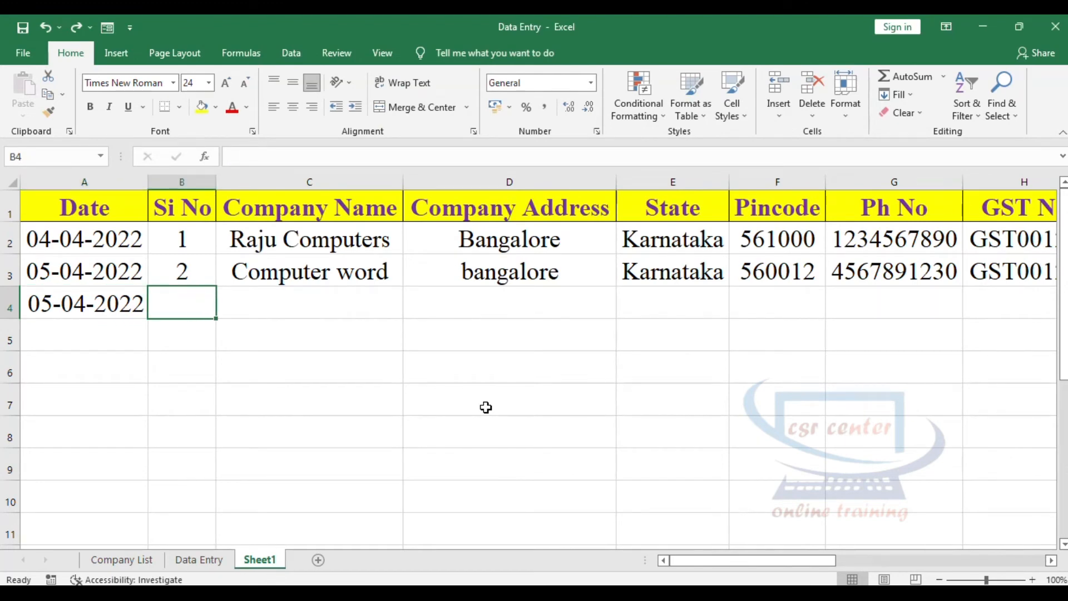
pyautogui.write('3')
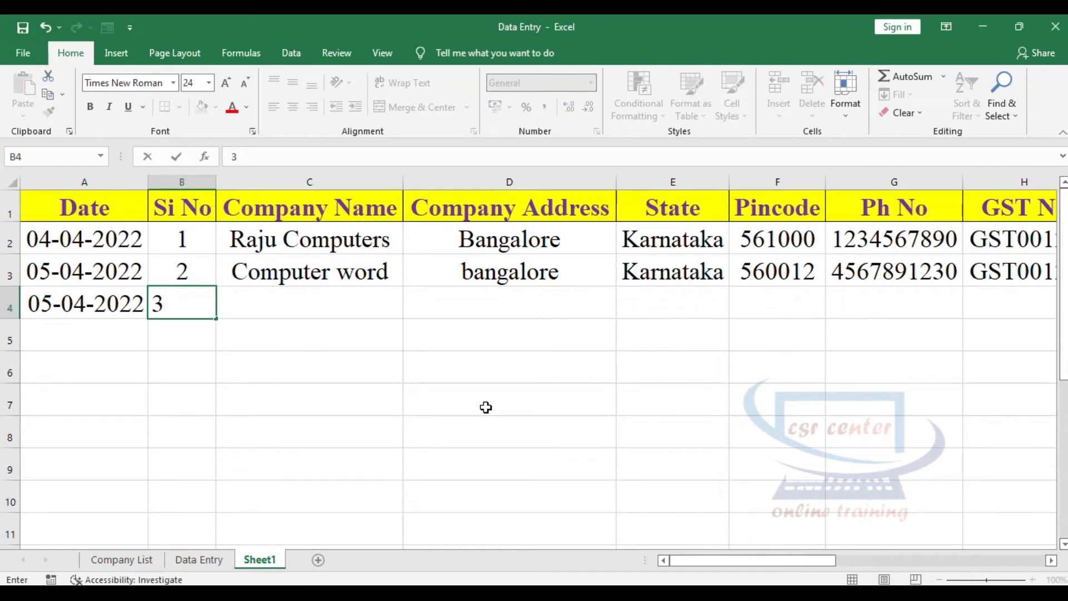
pyautogui.press('Return')
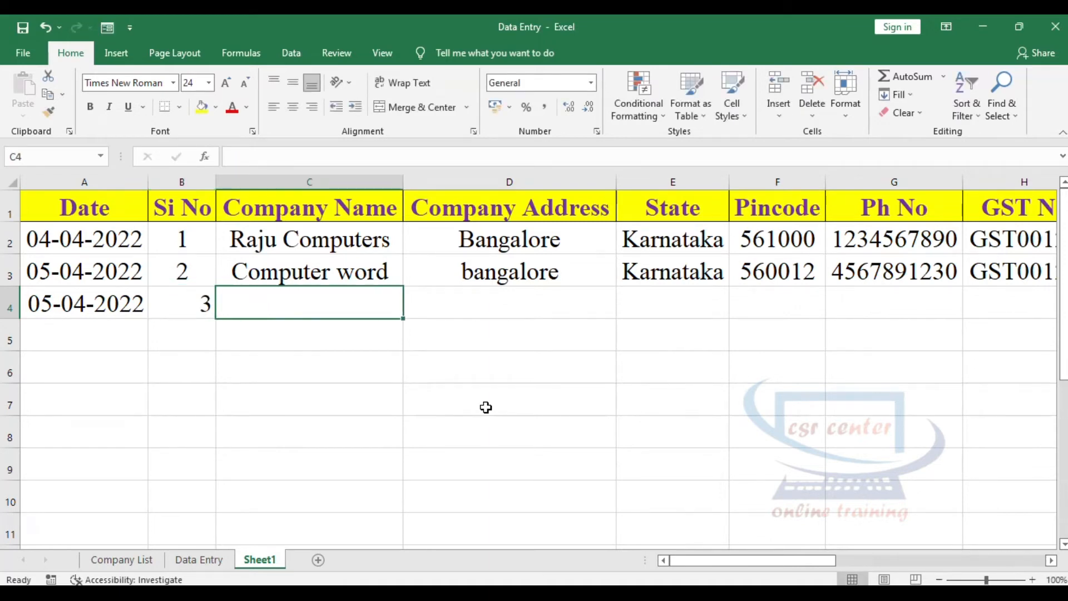
pyautogui.write('Raju Computers')
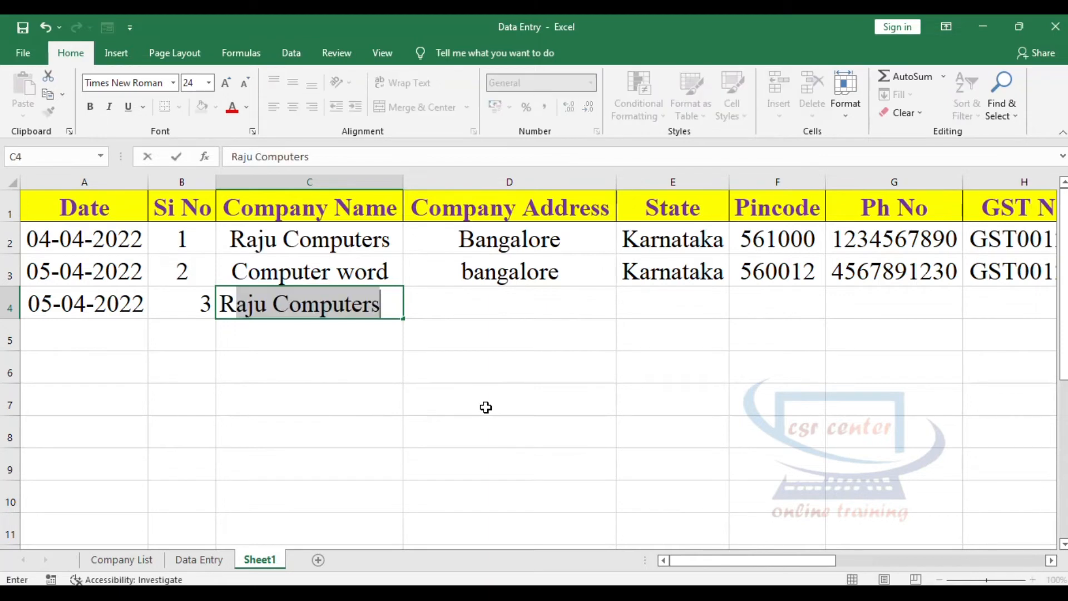
pyautogui.press('Tab')
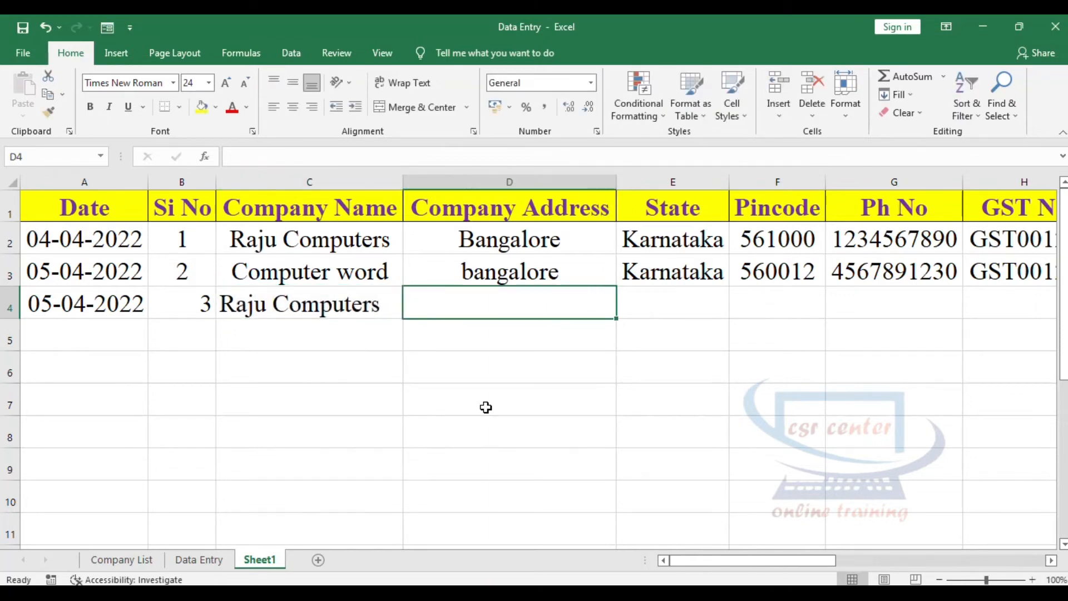
pyautogui.write('bangalore')
pyautogui.press('Tab')
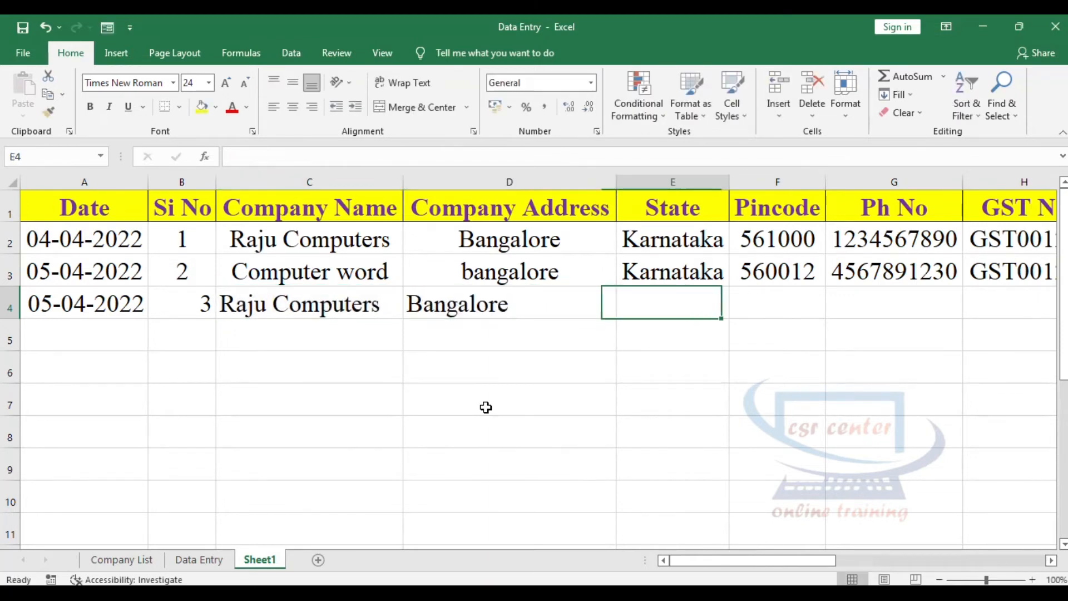
pyautogui.write('karnataka')
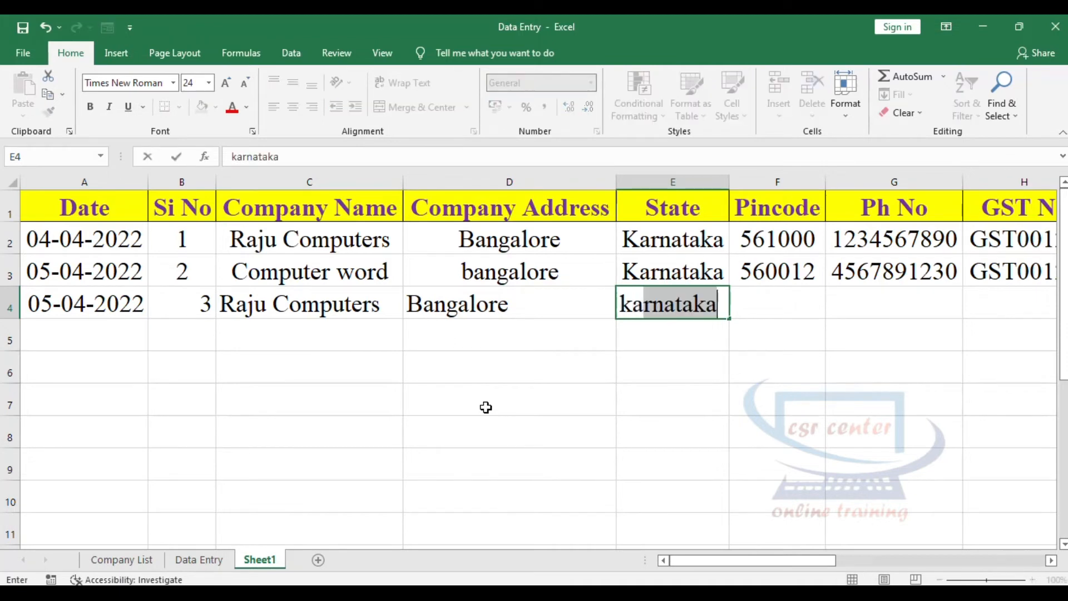
pyautogui.press('Tab')
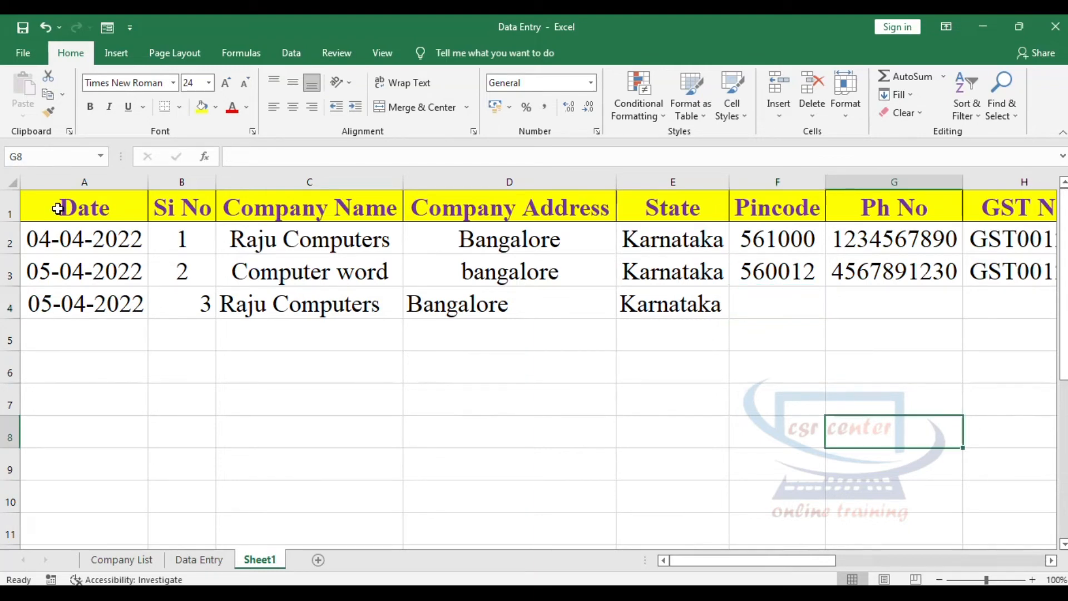
pyautogui.moveTo(44, 245); pyautogui.dragTo(875, 257)
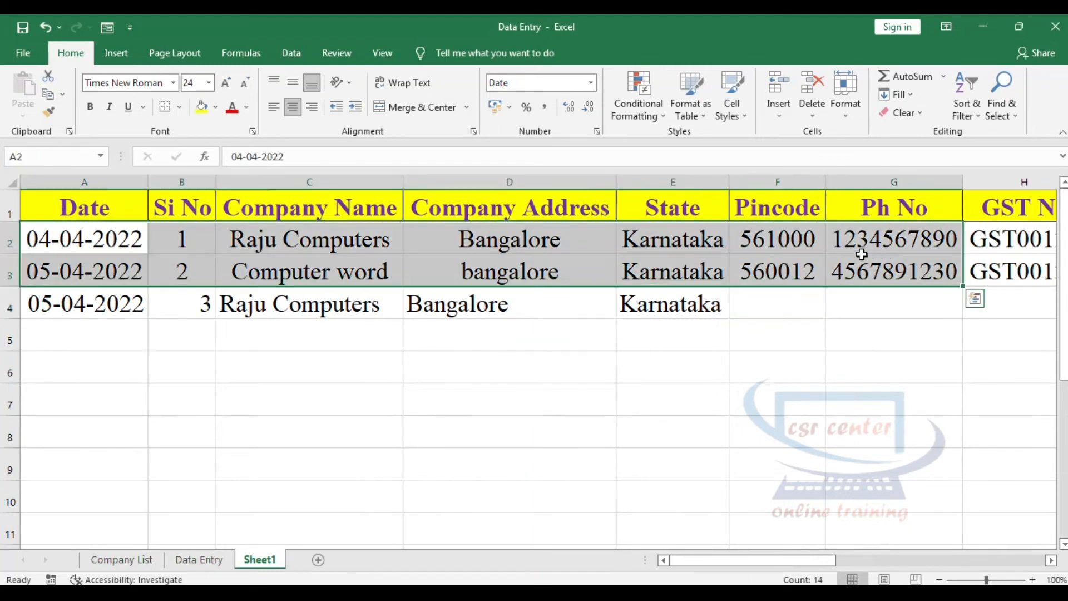
pyautogui.click(437, 297)
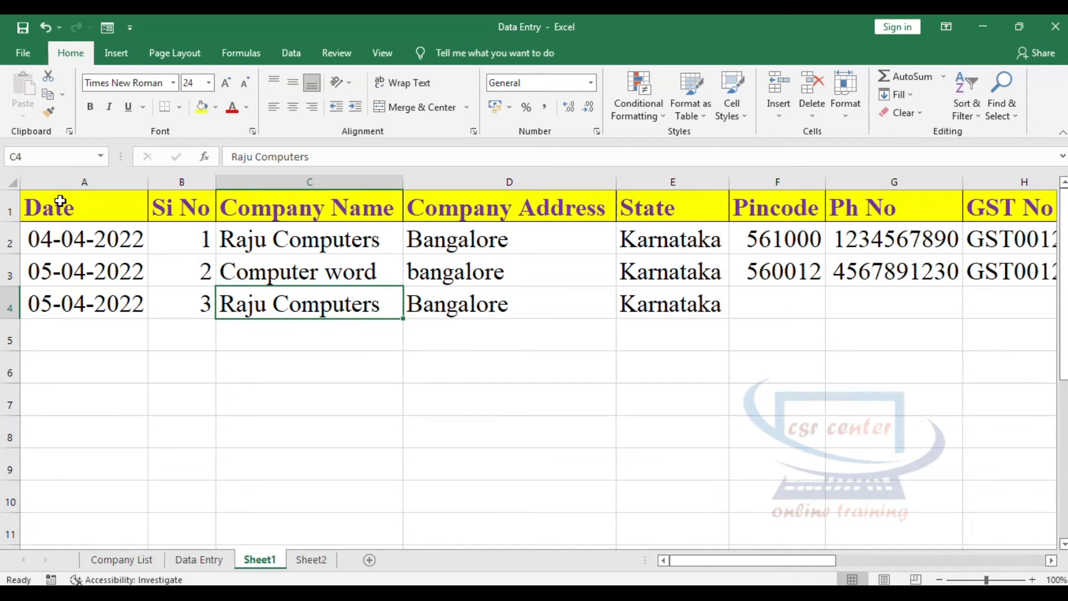
# Step: Copy the whole table A1:R4, headers included, from Sheet1 and go to the empty Sheet2
pyautogui.moveTo(60, 201); pyautogui.dragTo(806, 291)
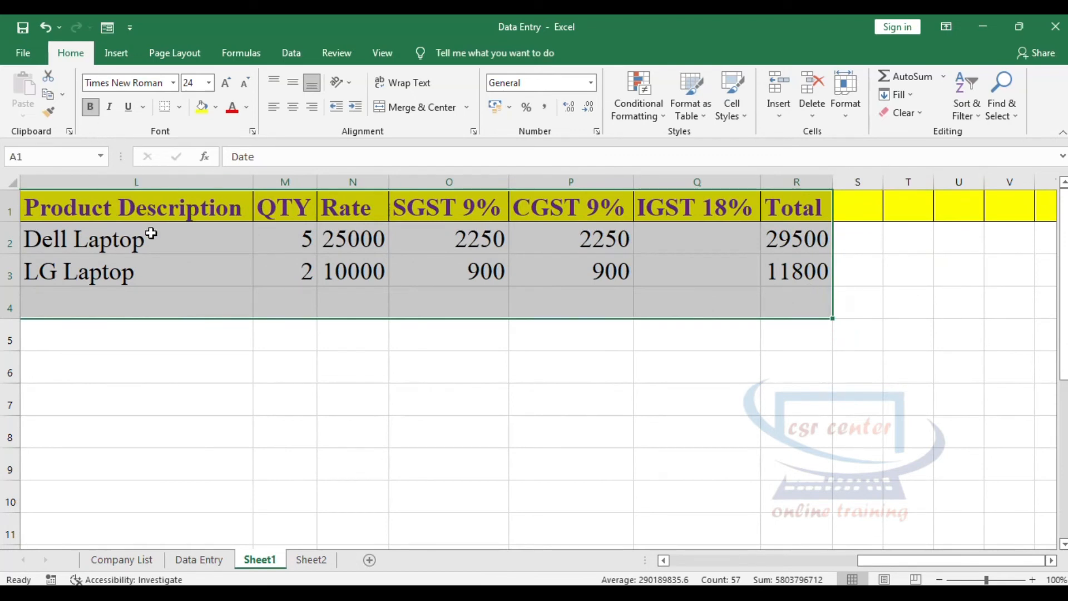
pyautogui.hotkey('ctrl', 'c')
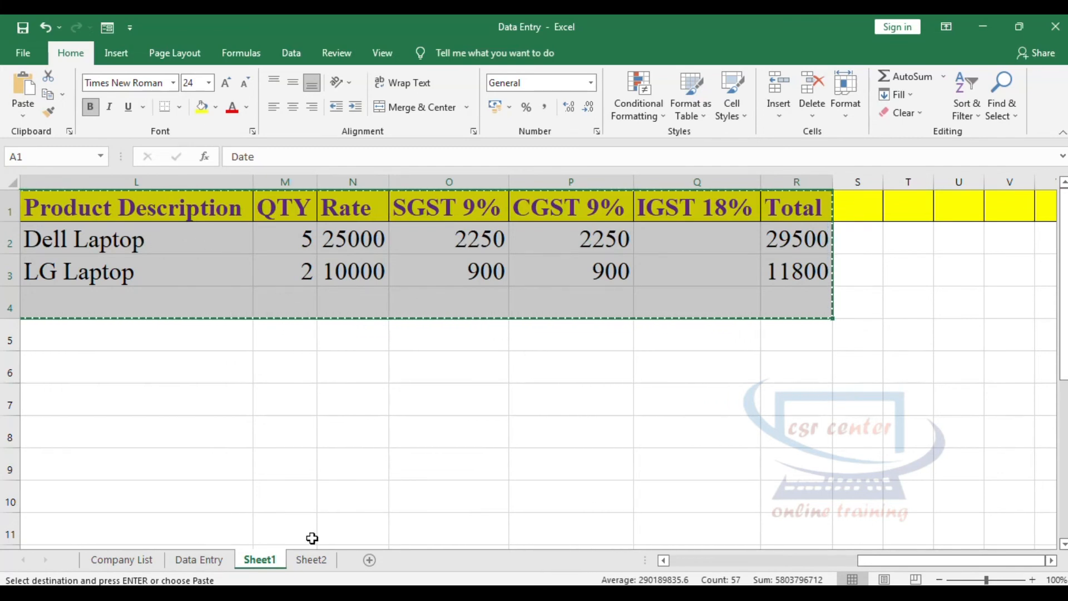
pyautogui.click(311, 559)
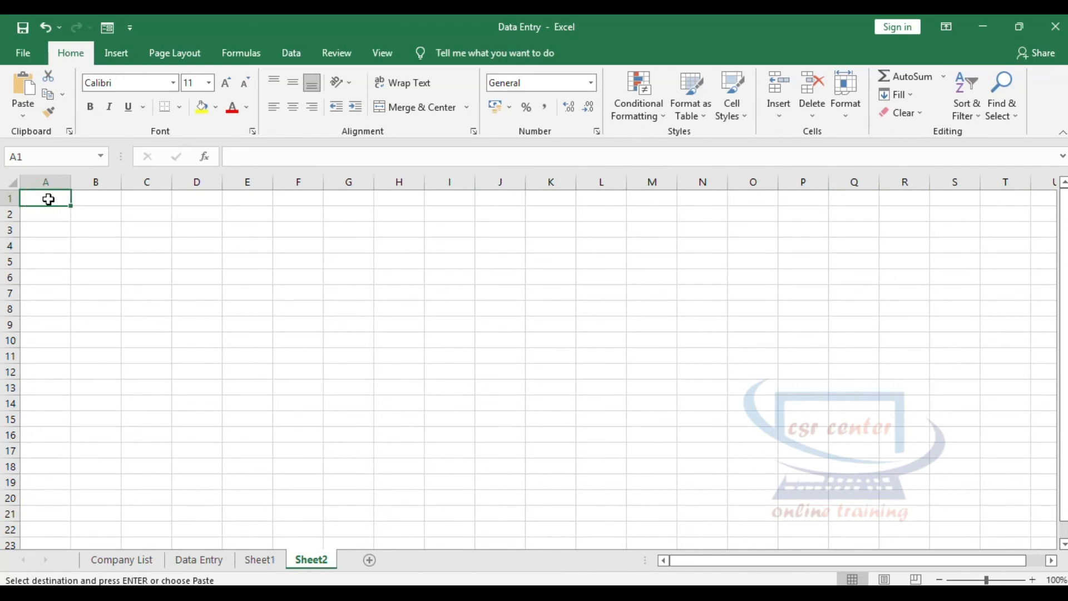
pyautogui.click(262, 559)
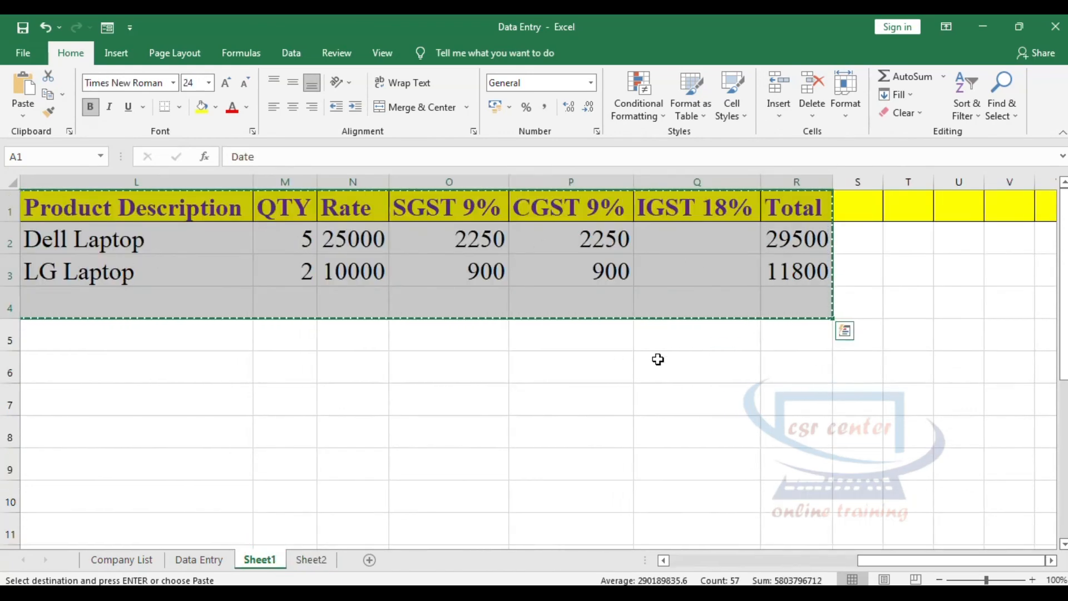
pyautogui.click(310, 560)
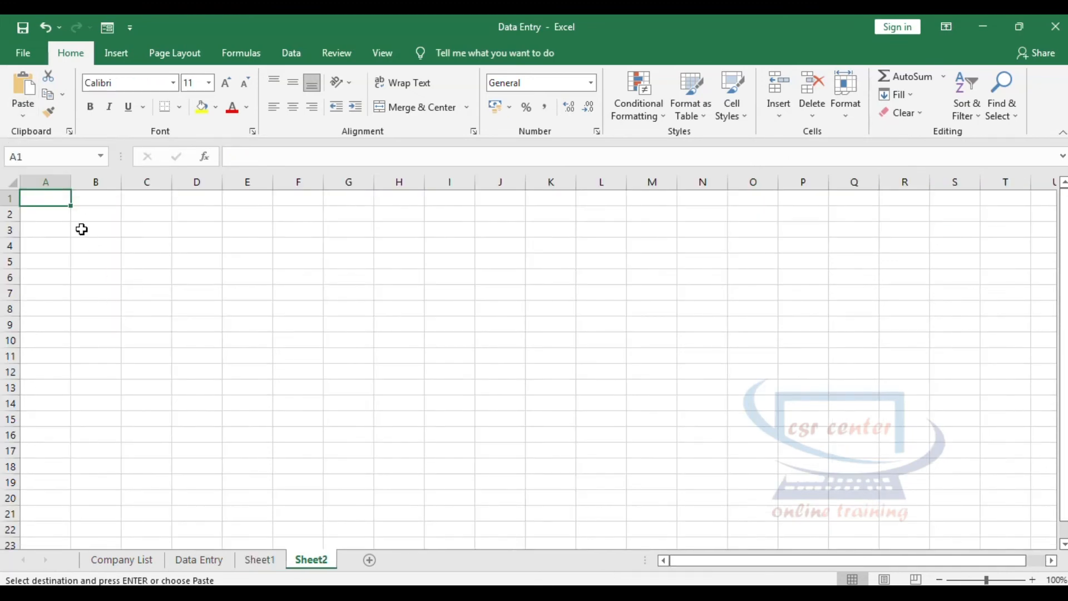
# Step: Paste the copied table at cell A1 of Sheet2 with Paste Special, using All and Transpose
pyautogui.click(22, 115)
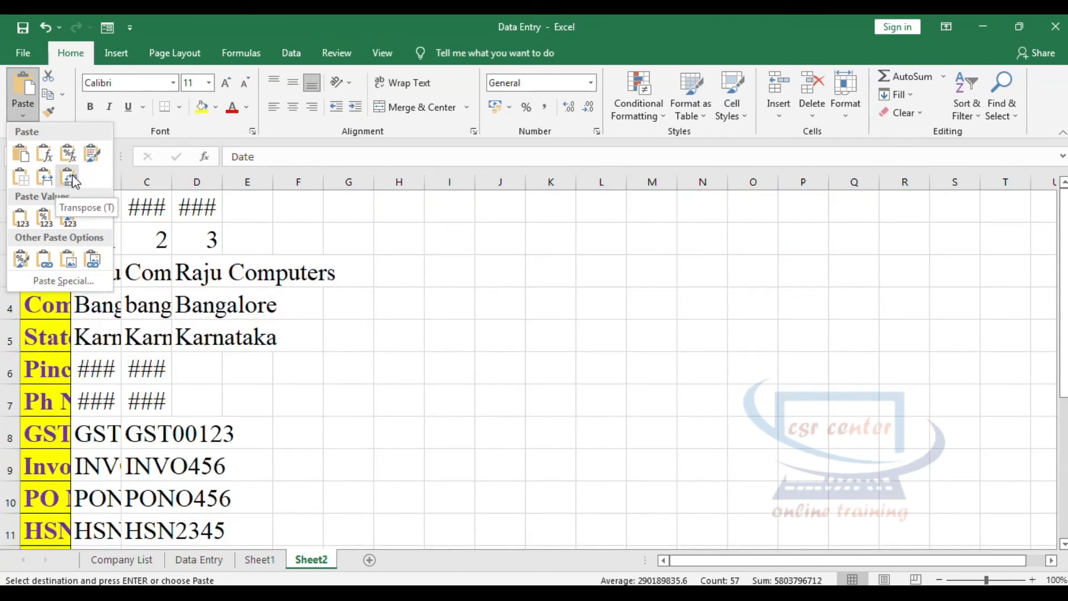
pyautogui.click(62, 281)
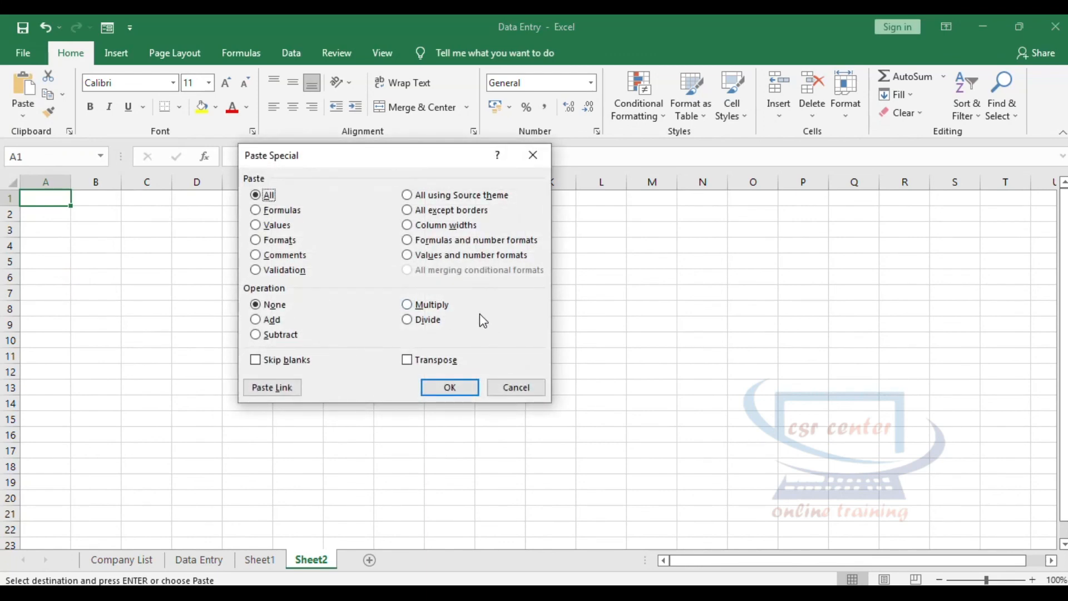
pyautogui.click(408, 361)
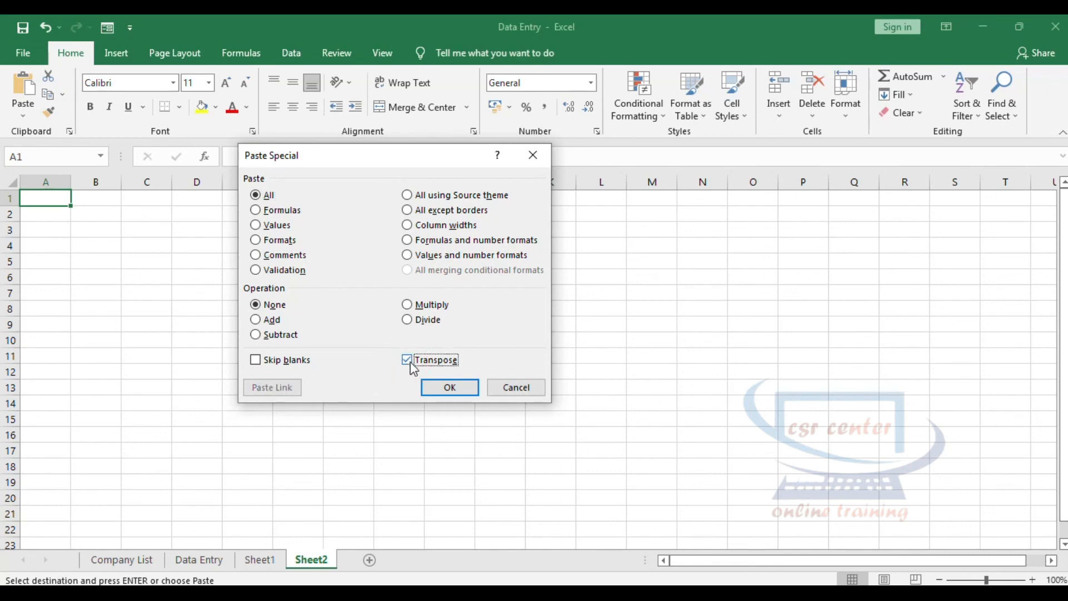
pyautogui.click(448, 386)
pyautogui.click(354, 365)
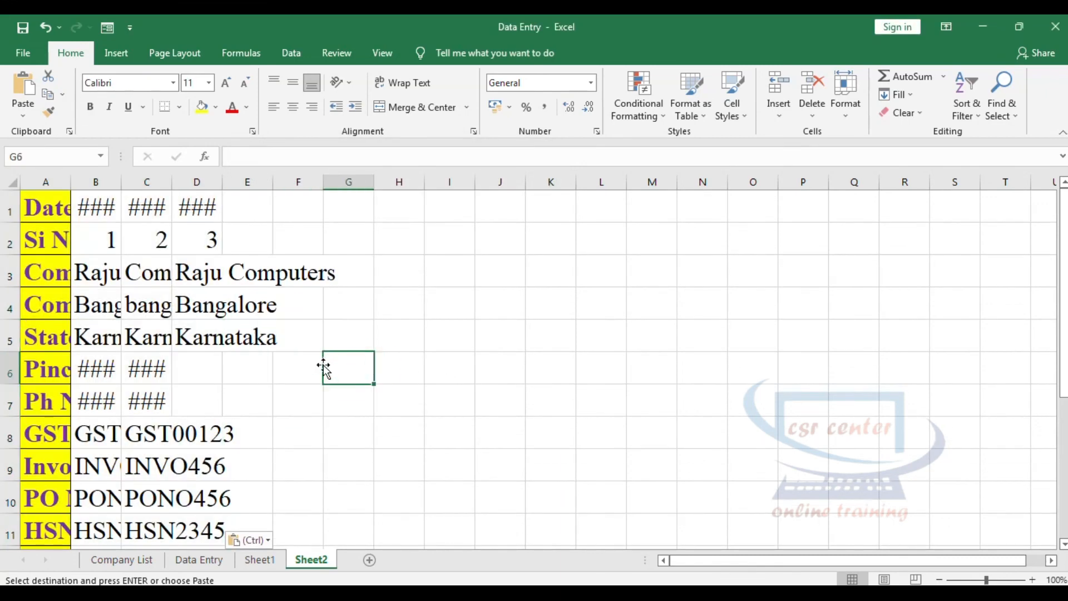
# Step: Auto-fit the widths of columns A to G and right-align the record values in columns B to D
pyautogui.scroll(-2, 82, 335)
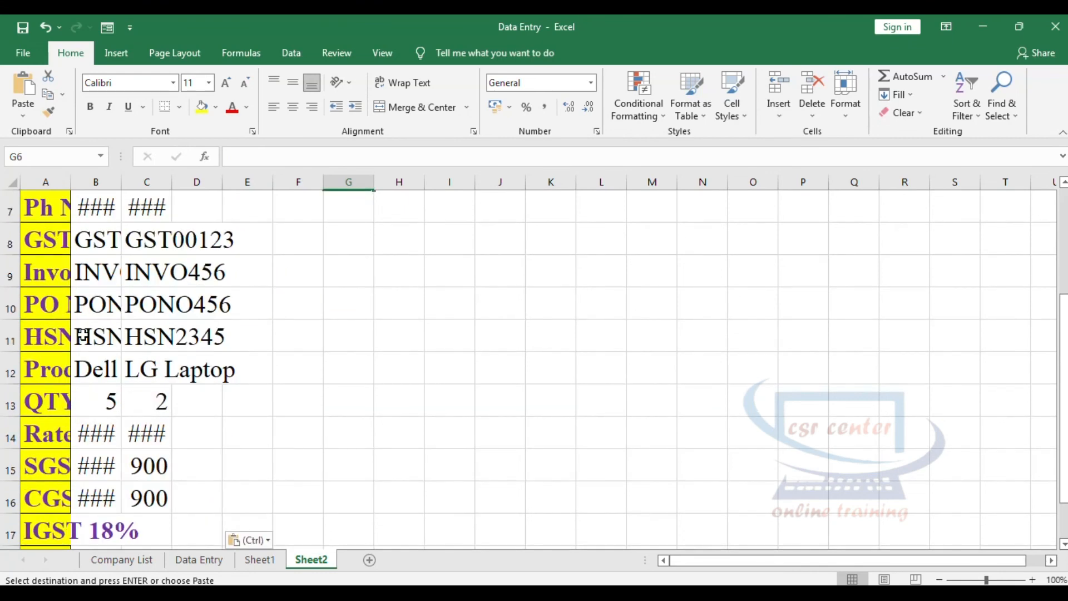
pyautogui.scroll(2, 83, 335)
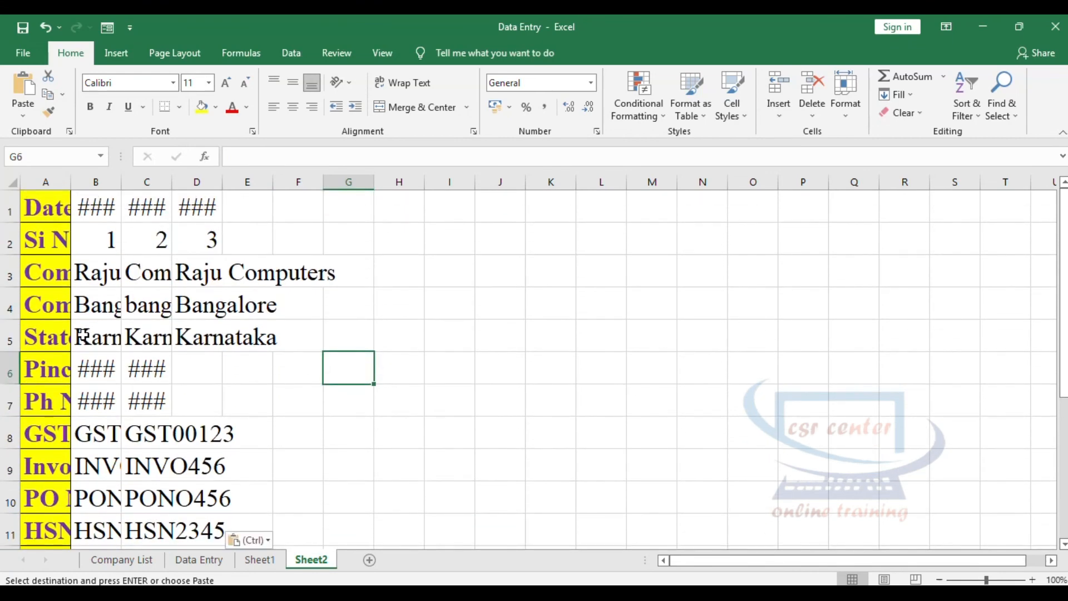
pyautogui.moveTo(34, 185); pyautogui.dragTo(329, 181)
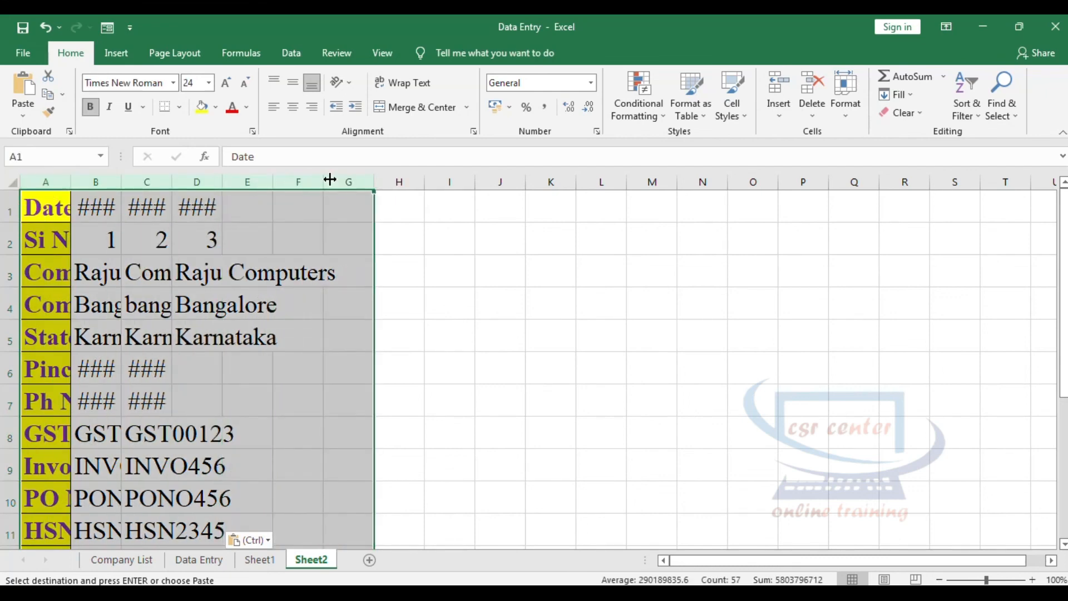
pyautogui.doubleClick(127, 181)
pyautogui.click(488, 305)
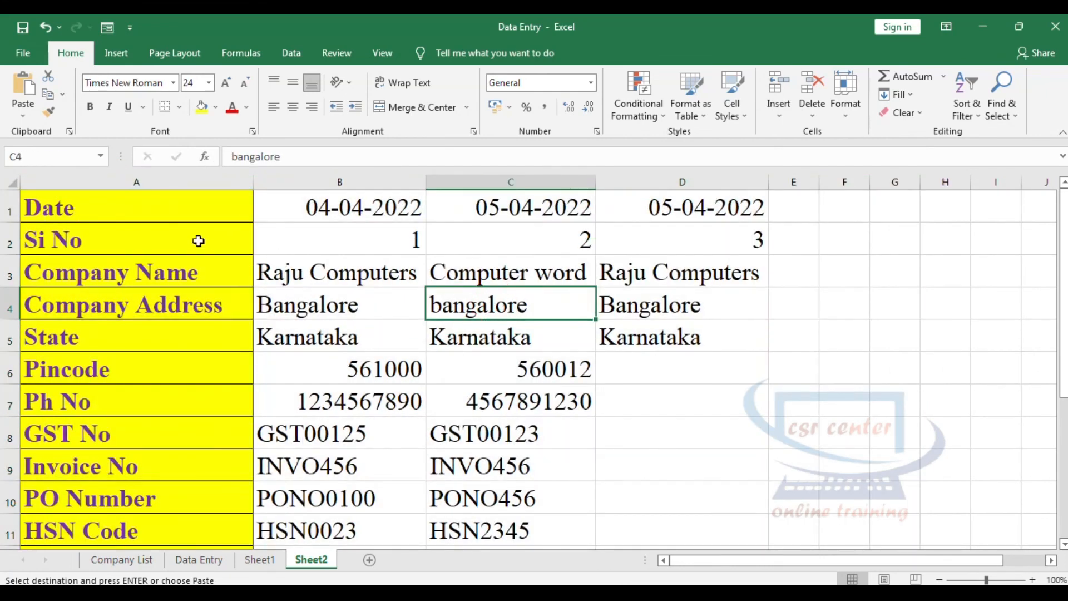
pyautogui.click(11, 183)
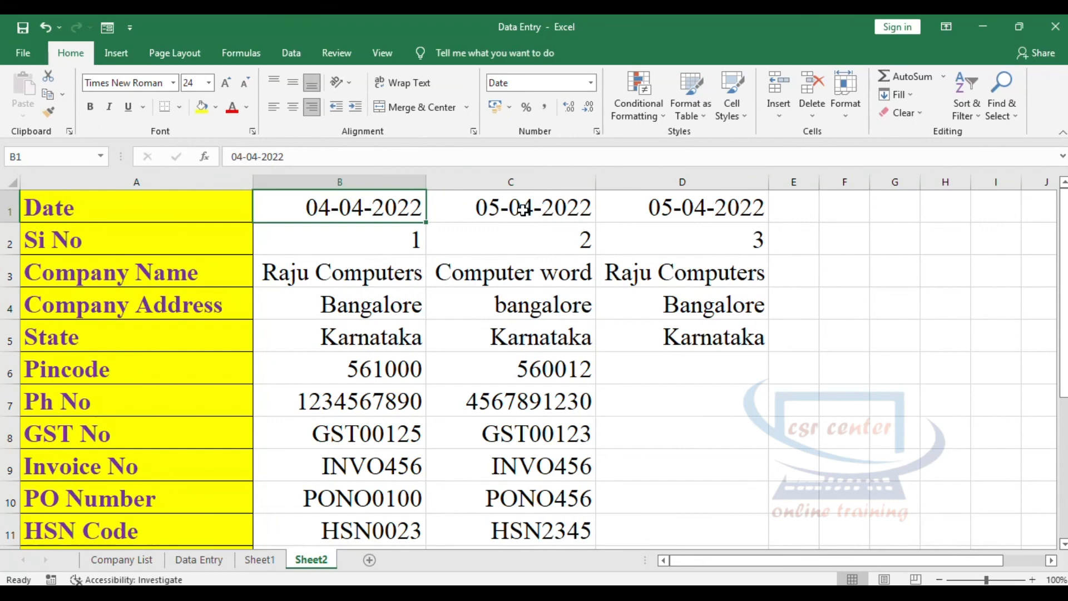
# Step: Review the transposed records across columns B to D, checking dates, serial numbers, company names and the rows down to Total
pyautogui.click(523, 210)
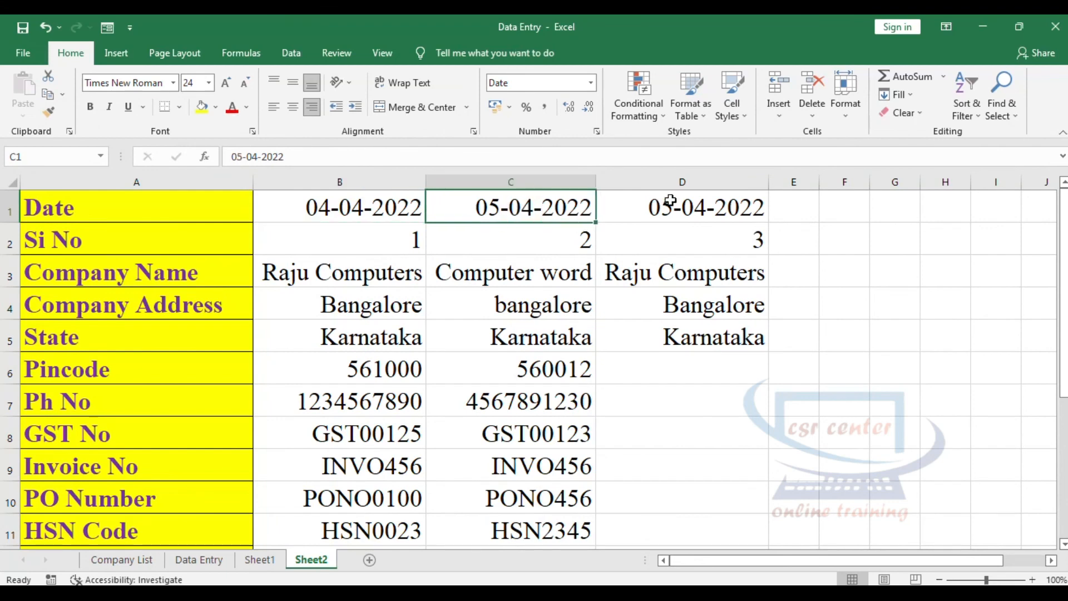
pyautogui.click(671, 201)
pyautogui.click(396, 238)
pyautogui.click(518, 234)
pyautogui.click(654, 234)
pyautogui.moveTo(357, 269); pyautogui.dragTo(684, 273)
pyautogui.scroll(-3, 668, 374)
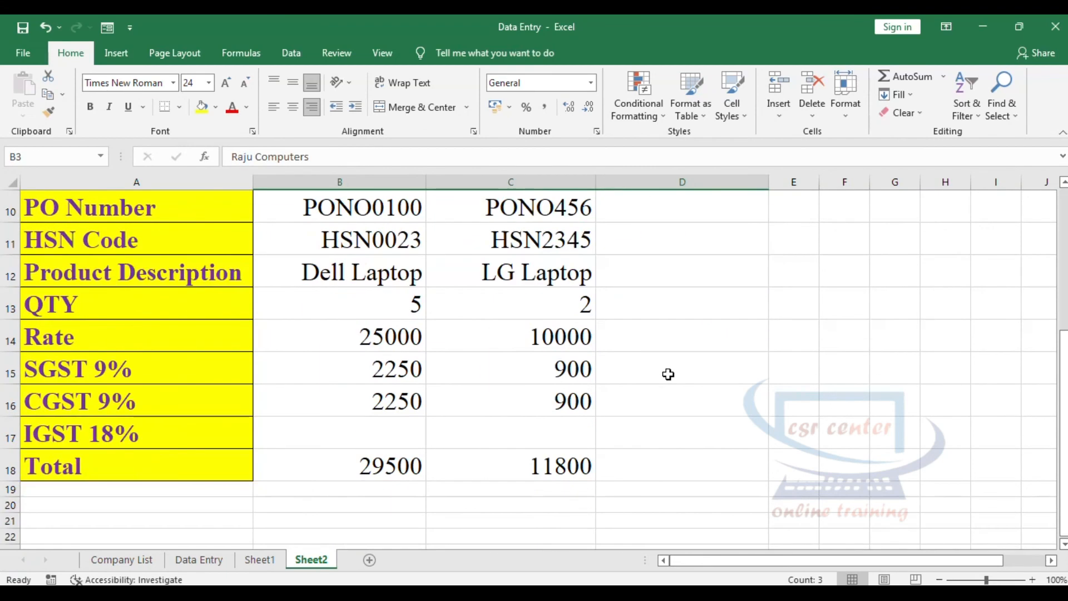
pyautogui.scroll(3, 667, 372)
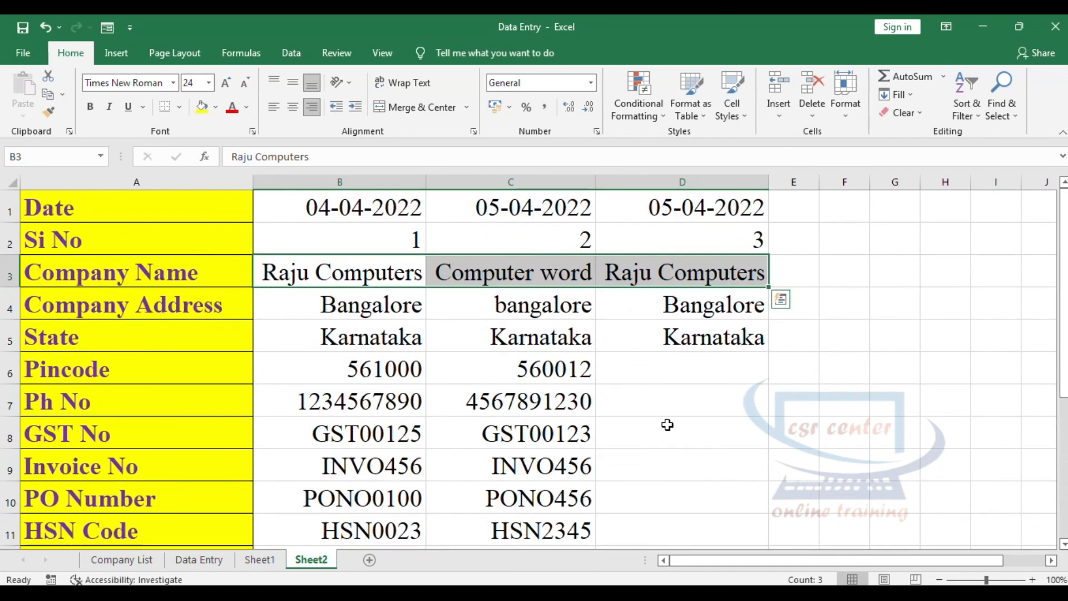